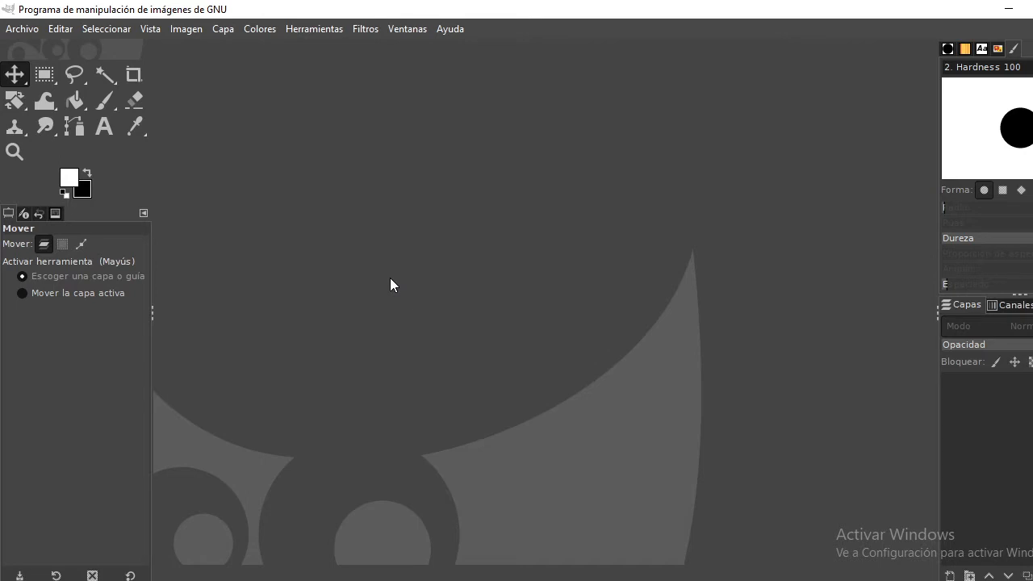
Open the 1280 x 720 blue background image fondo azul.png from the recently used files
left_click(29, 30)
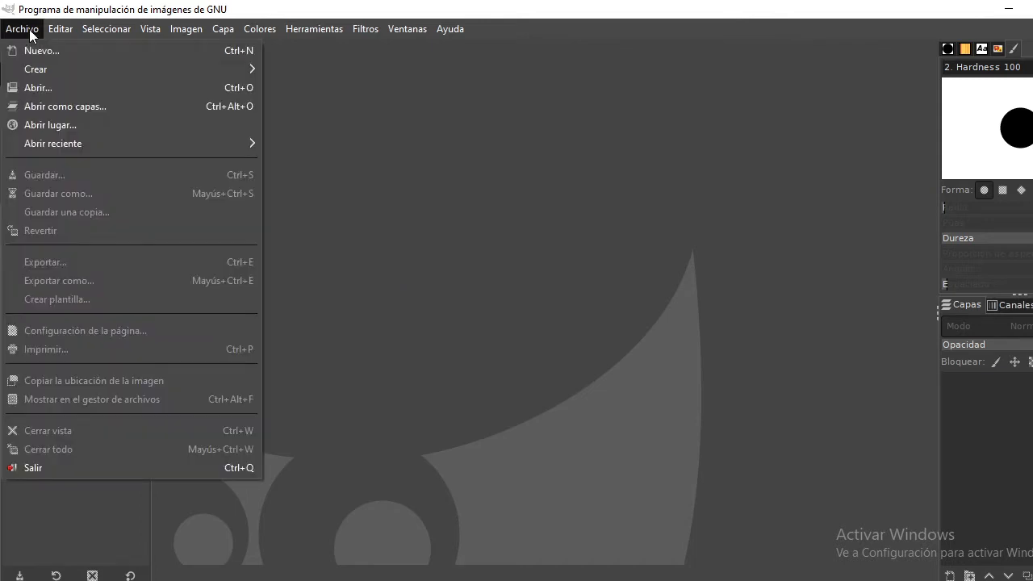
left_click(26, 88)
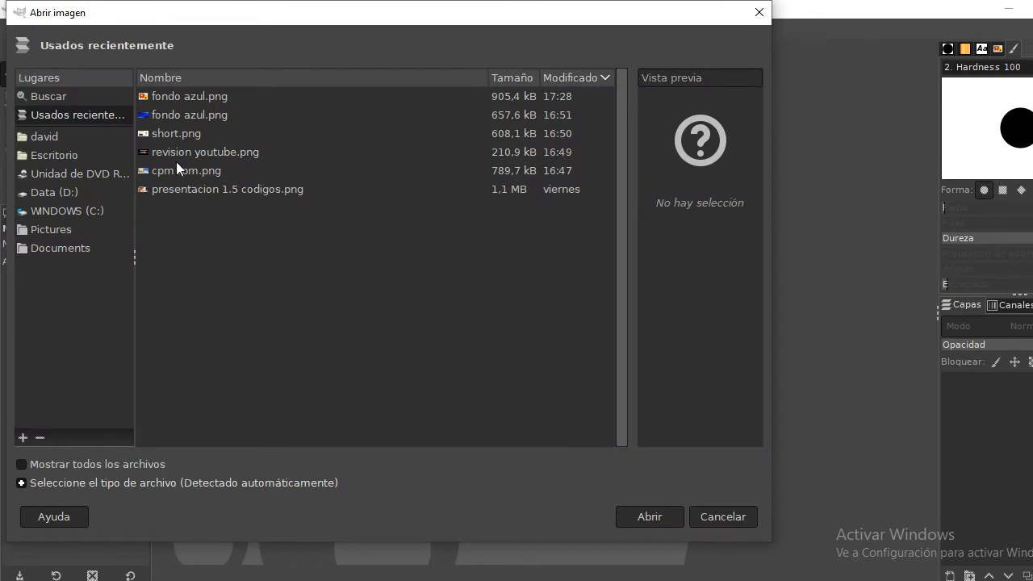
left_click(174, 121)
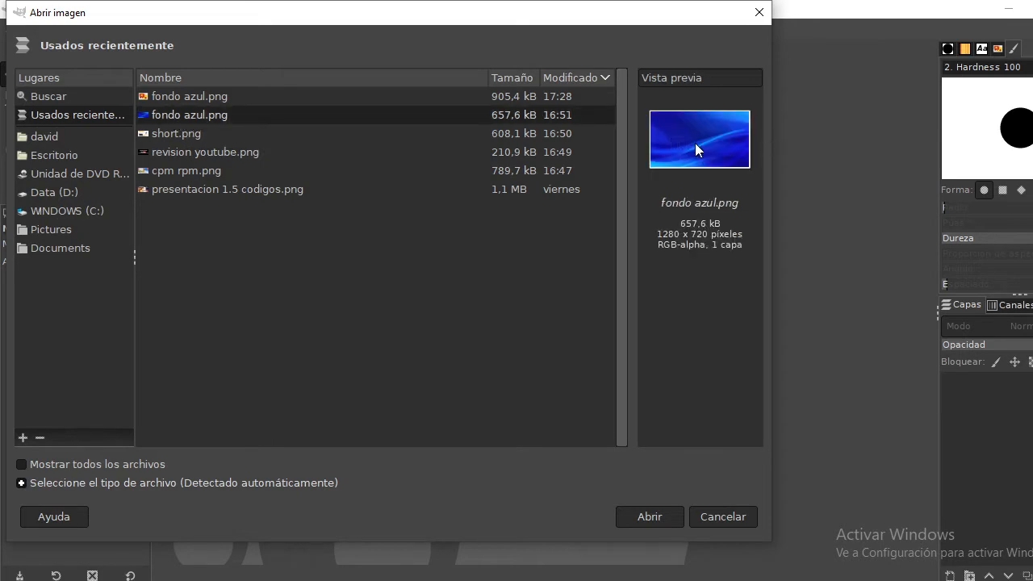
left_click(635, 507)
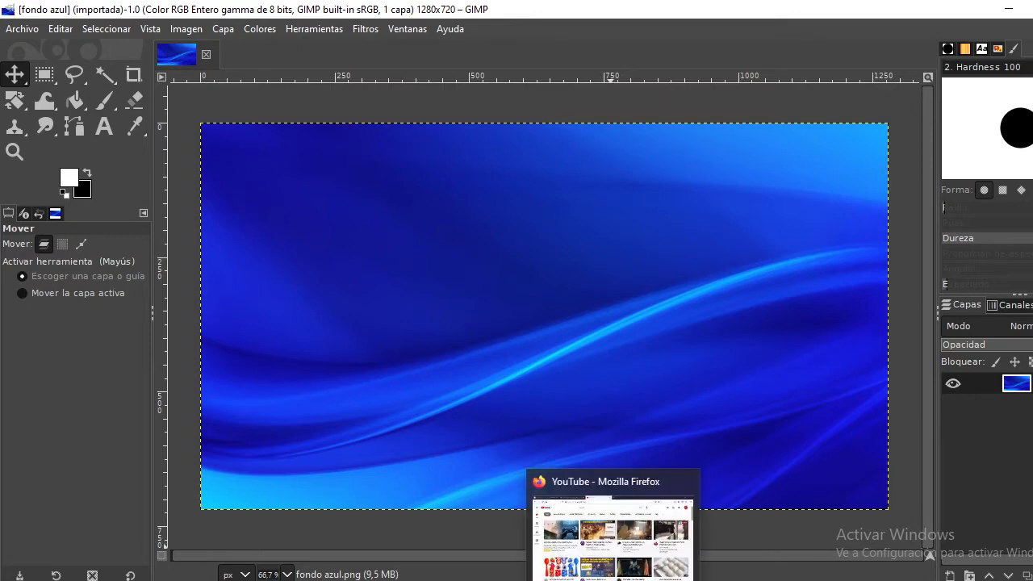
Switch to Firefox and copy the enlarged LALALA Y2K picture from the Google Images results
left_click(610, 578)
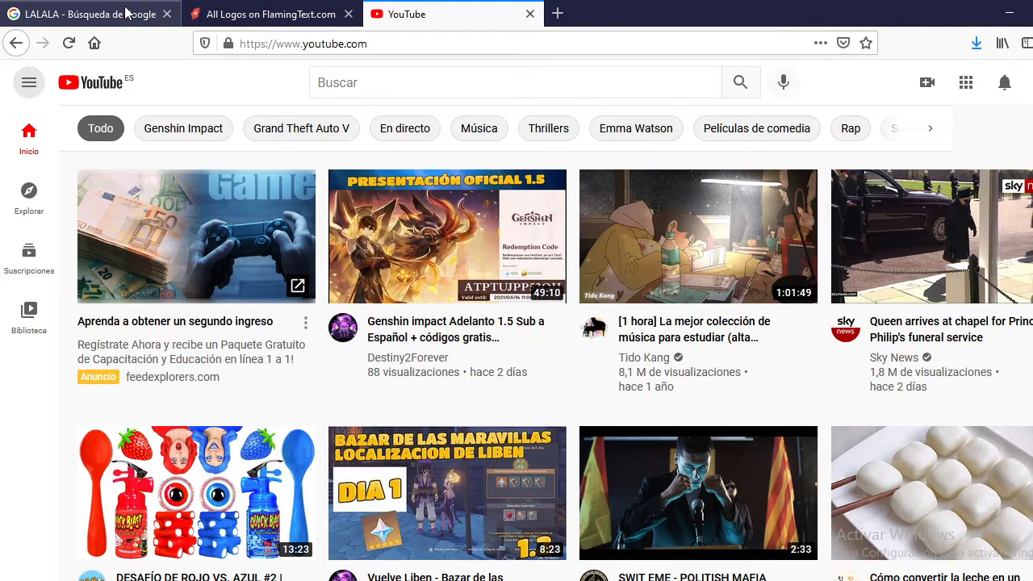
left_click(125, 14)
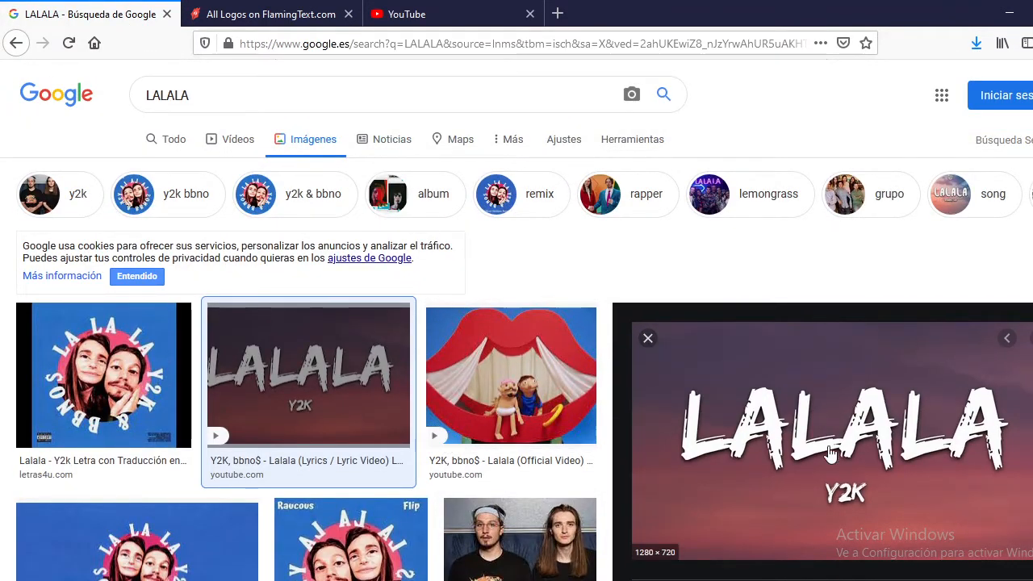
right_click(863, 447)
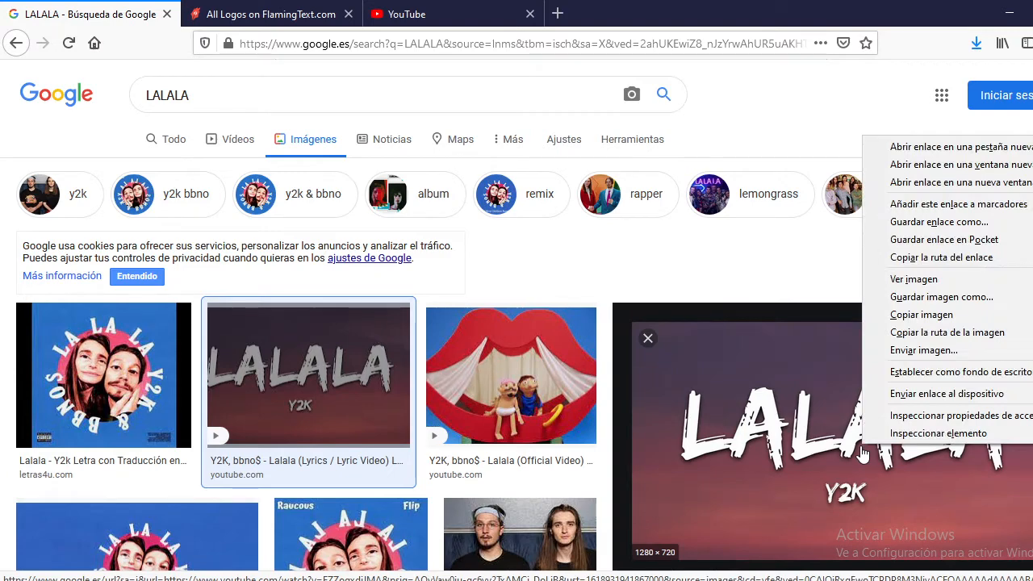
left_click(912, 315)
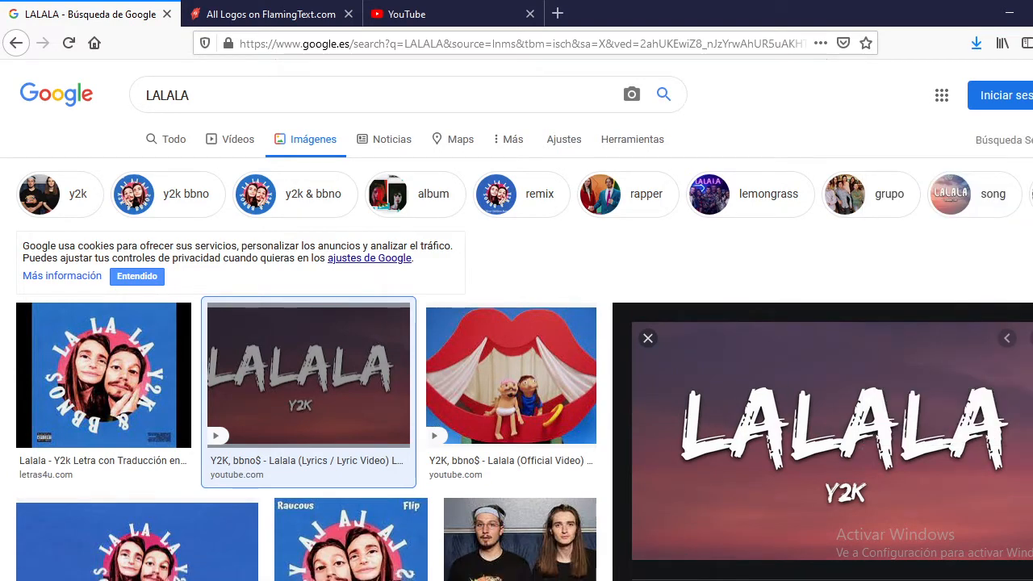
Switch back to GIMP, paste the copied picture as a new image, and close that image without saving
key("alt+Tab")
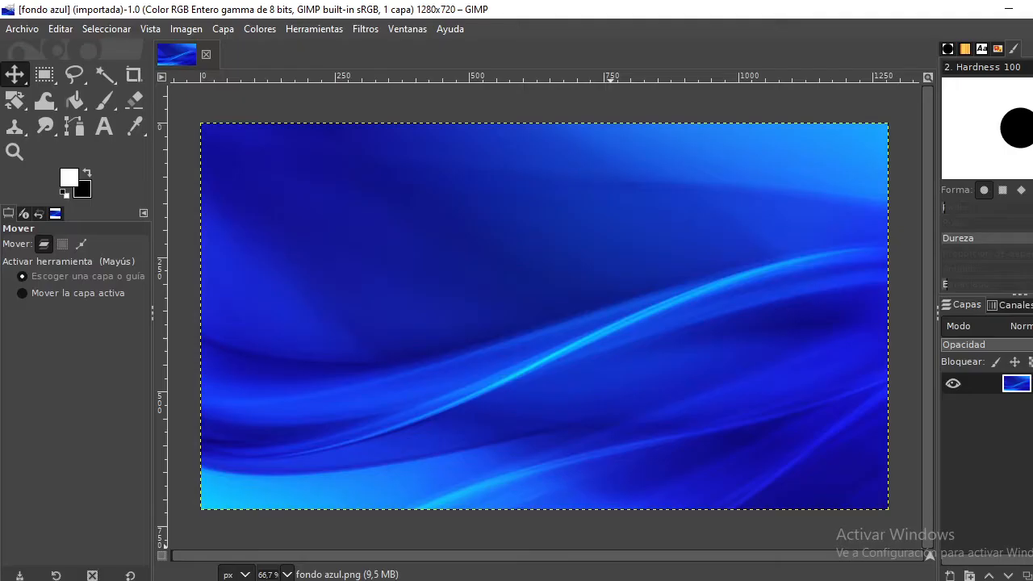
left_click(61, 29)
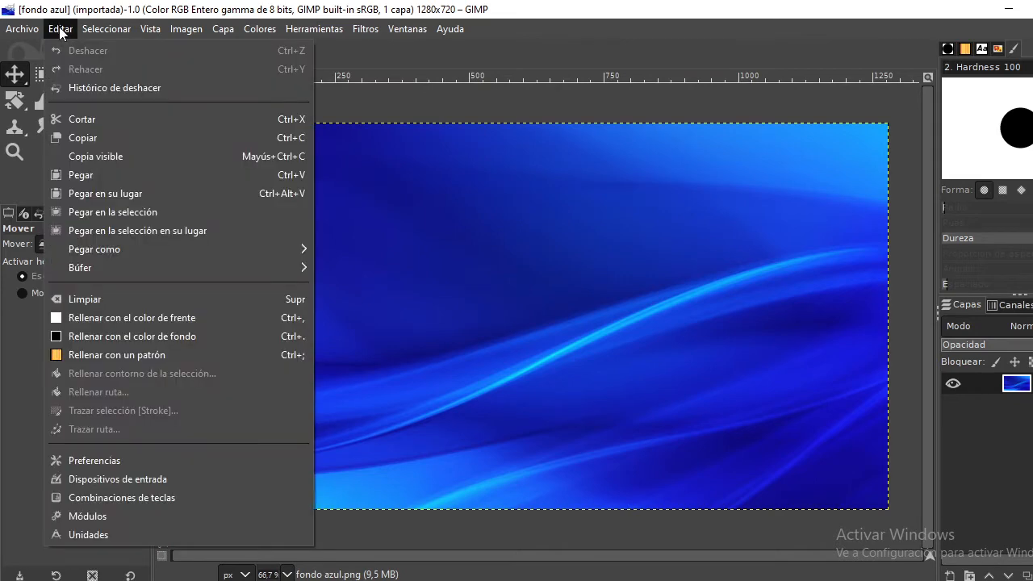
mouse_move(216, 252)
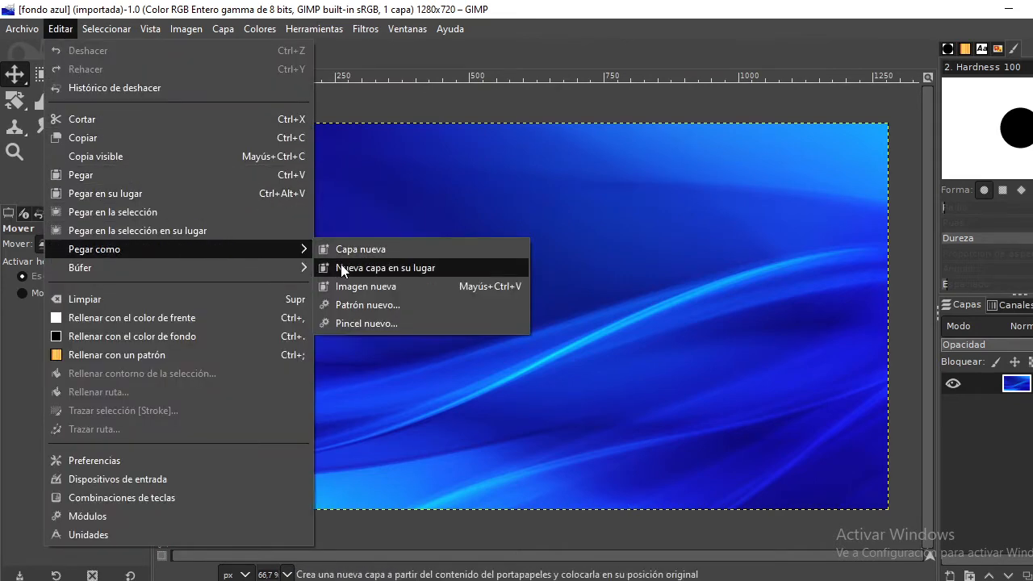
left_click(349, 286)
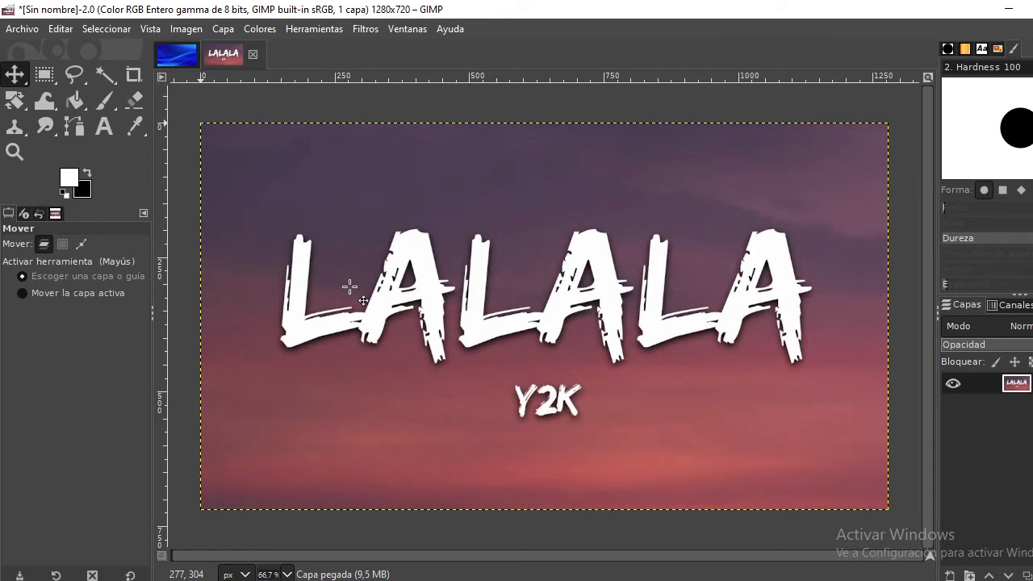
left_click(253, 54)
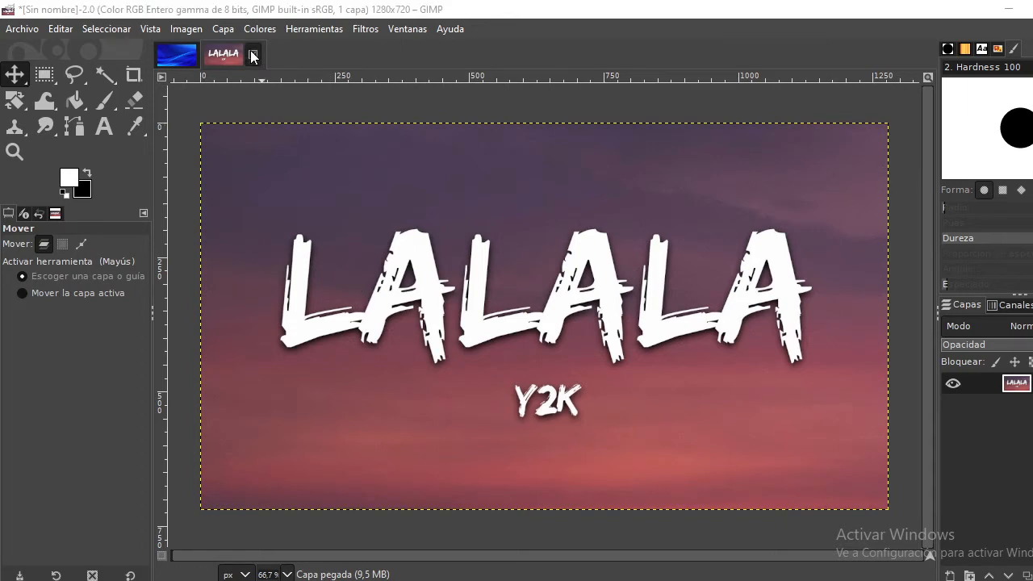
left_click(556, 390)
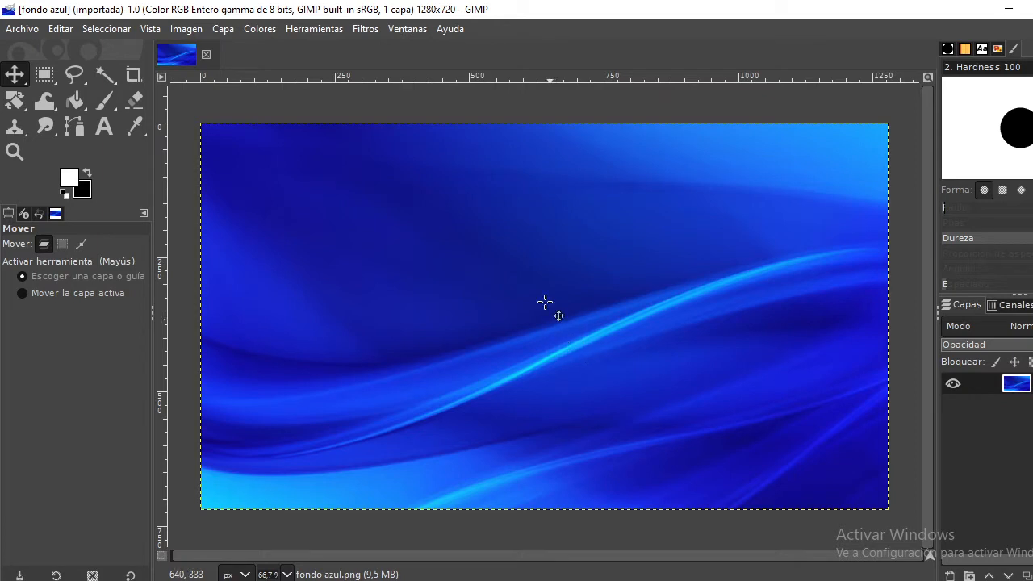
Open revision youtube.png as a new layer above the blue background
left_click(25, 29)
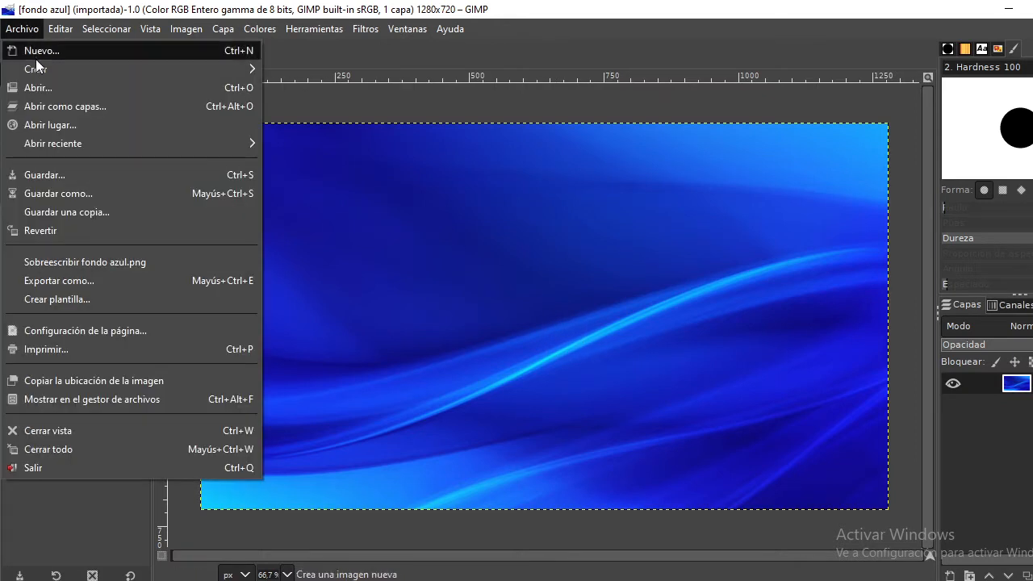
left_click(65, 104)
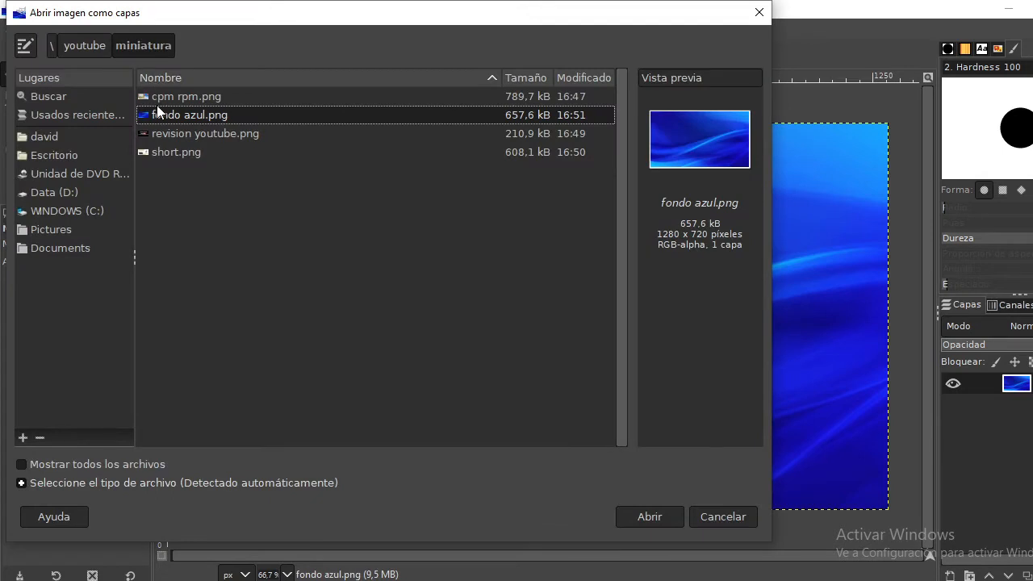
left_click(174, 132)
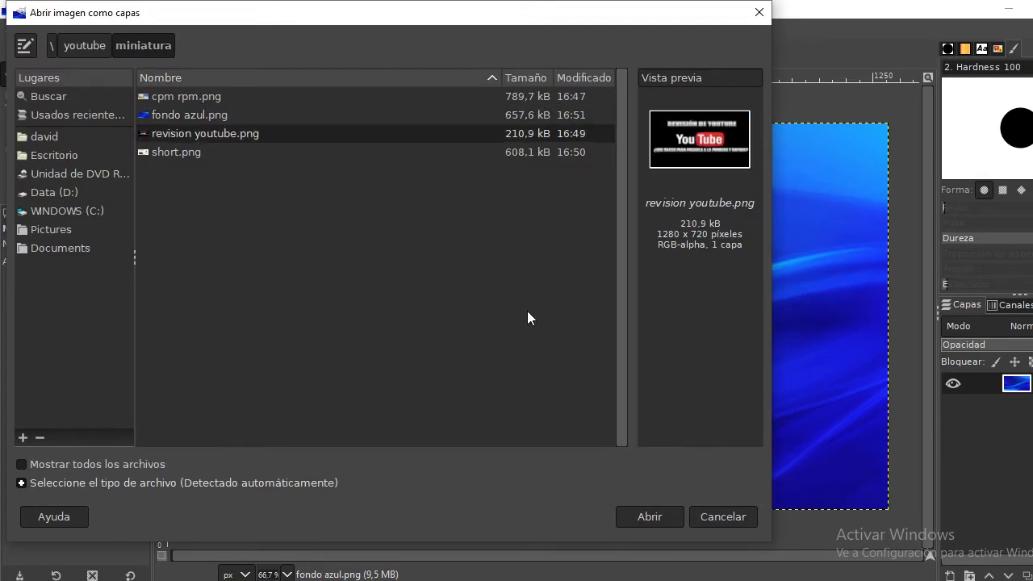
left_click(642, 516)
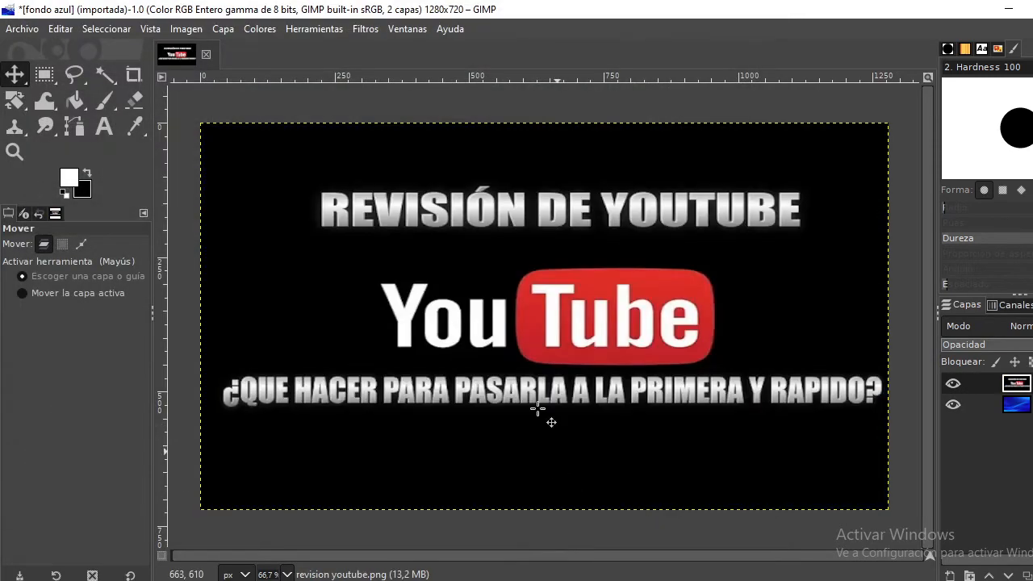
Scale the revision youtube.png layer to a width of 650 px, keeping its proportions
right_click(554, 273)
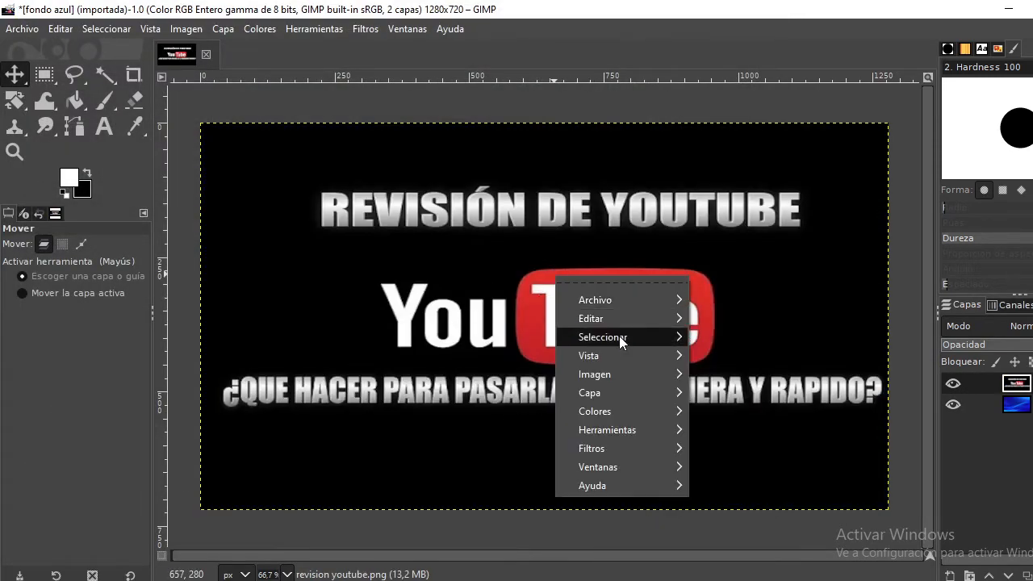
mouse_move(616, 398)
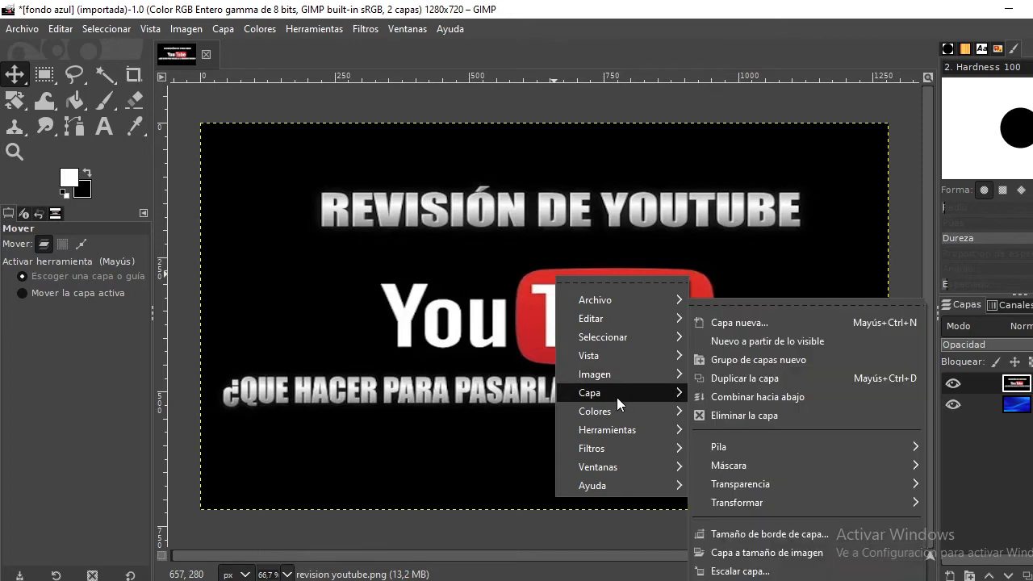
left_click(747, 571)
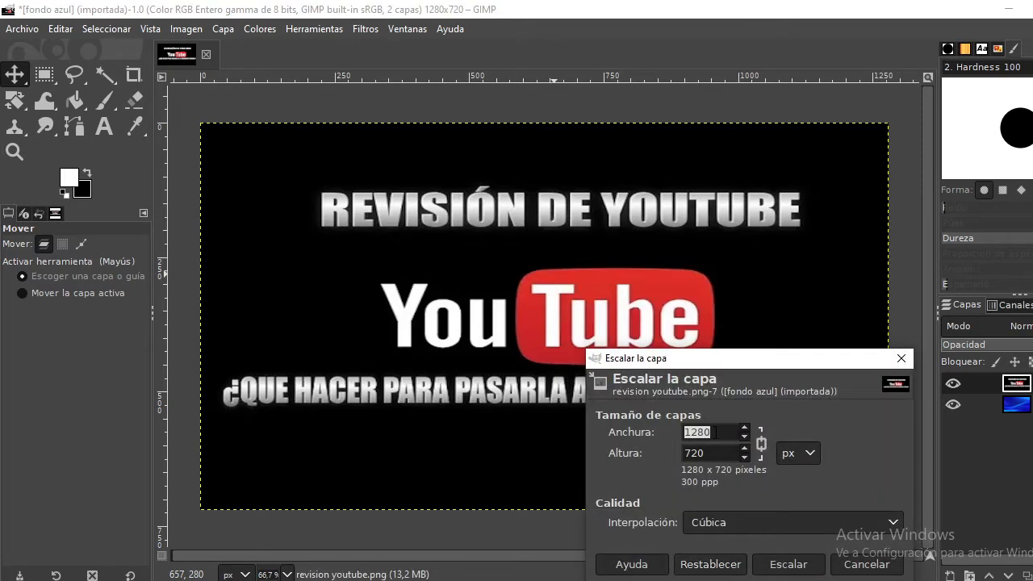
left_click(745, 435)
left_click_drag(731, 432, 658, 422)
type("650")
left_click(799, 562)
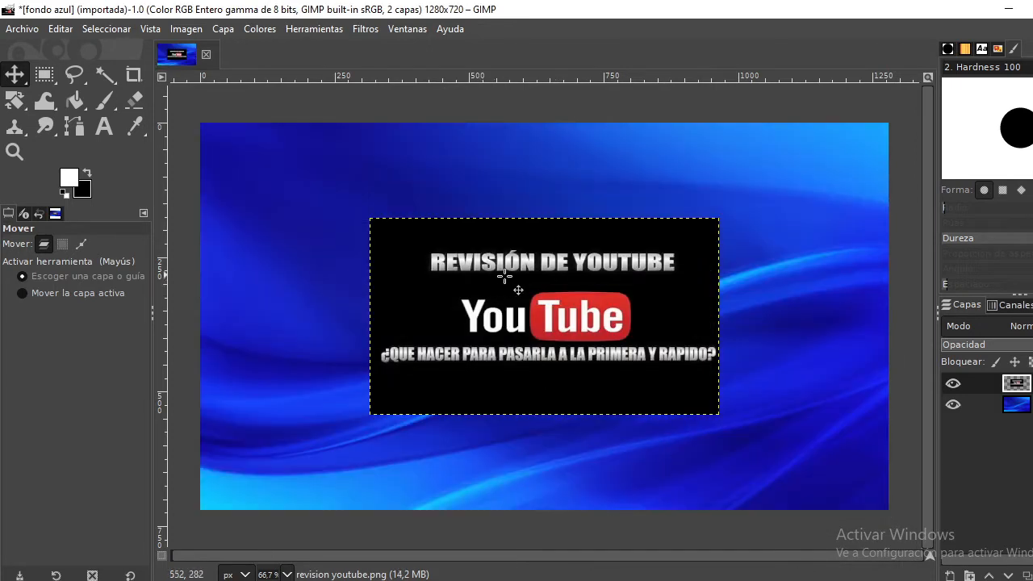
Move the scaled layer to the canvas's upper-left area and rotate it by about 8.32° and again by -0.30°
left_click_drag(516, 295, 364, 225)
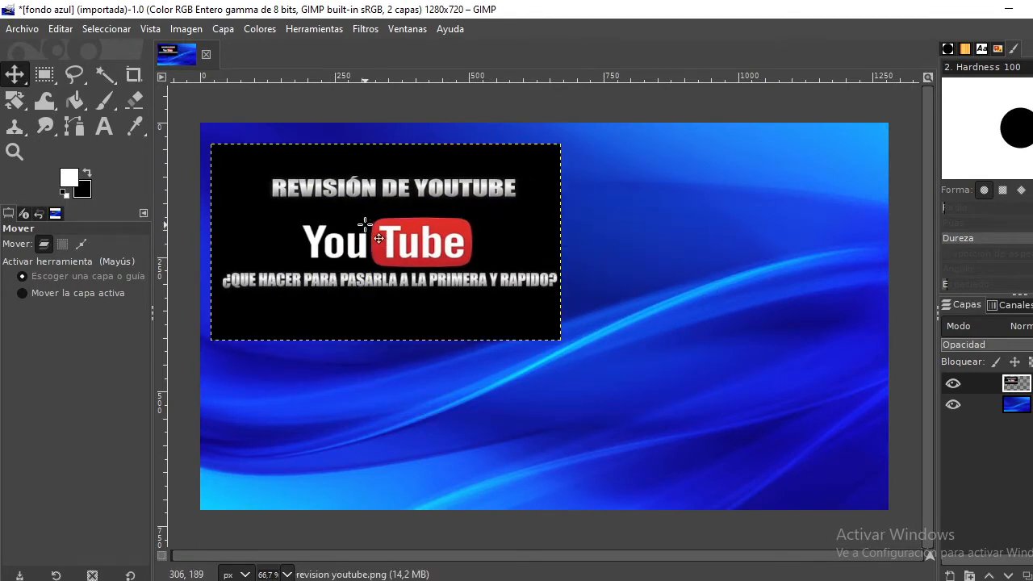
left_click(15, 102)
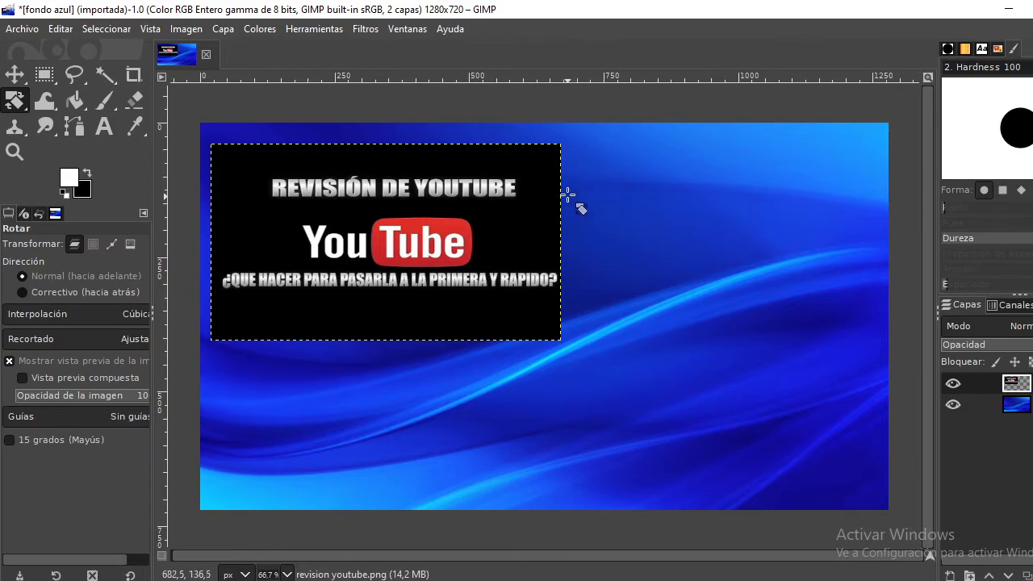
mouse_move(567, 203)
left_mouse_down()
mouse_move(575, 280)
mouse_move(564, 147)
mouse_move(562, 219)
left_mouse_up()
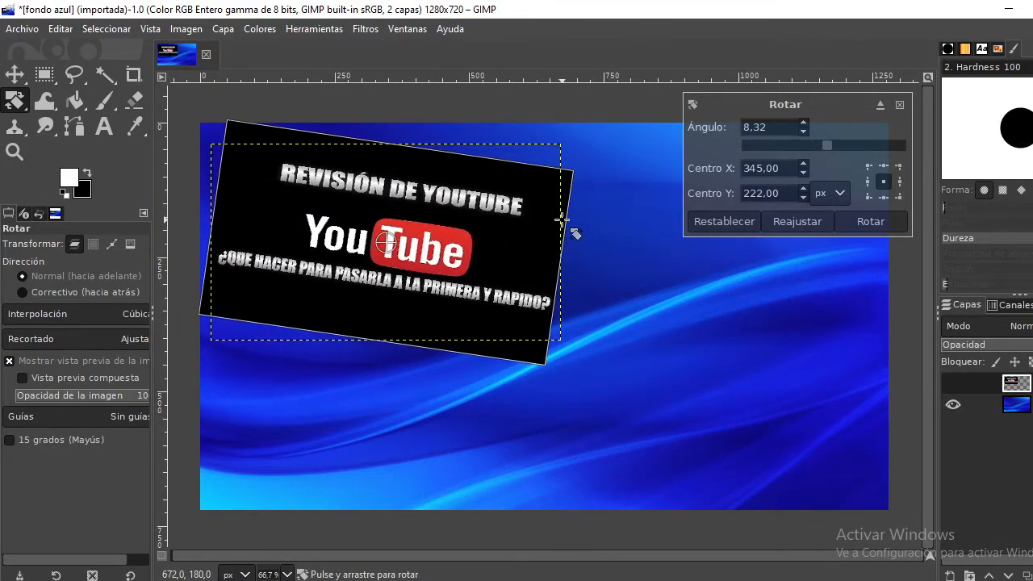
left_click(857, 228)
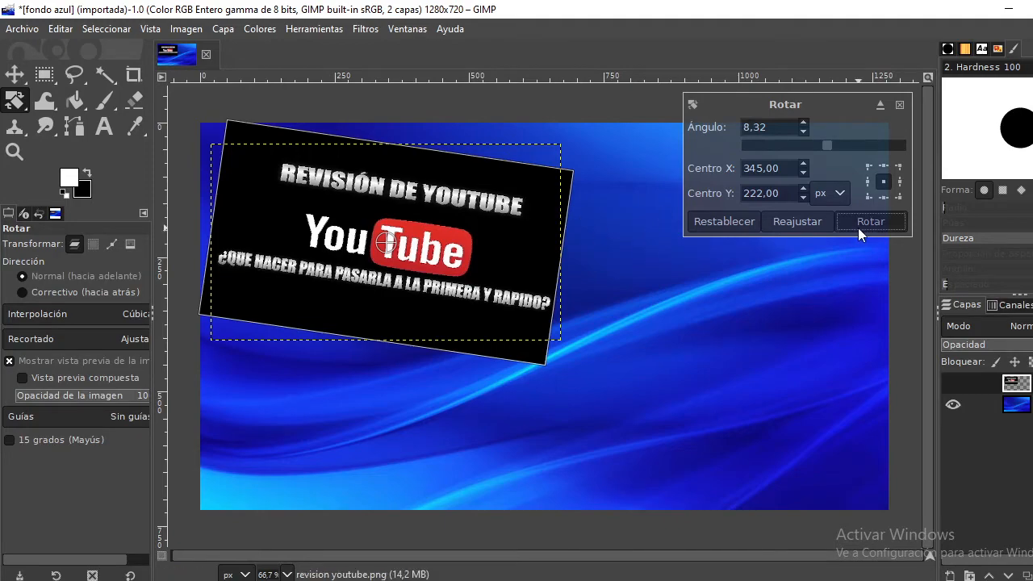
left_click_drag(421, 259, 442, 272)
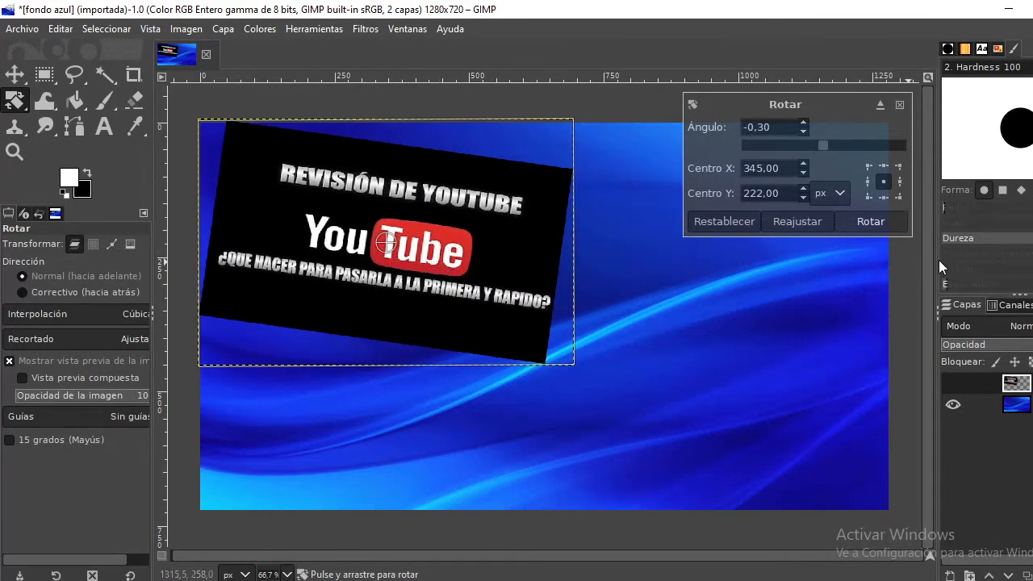
left_click(879, 228)
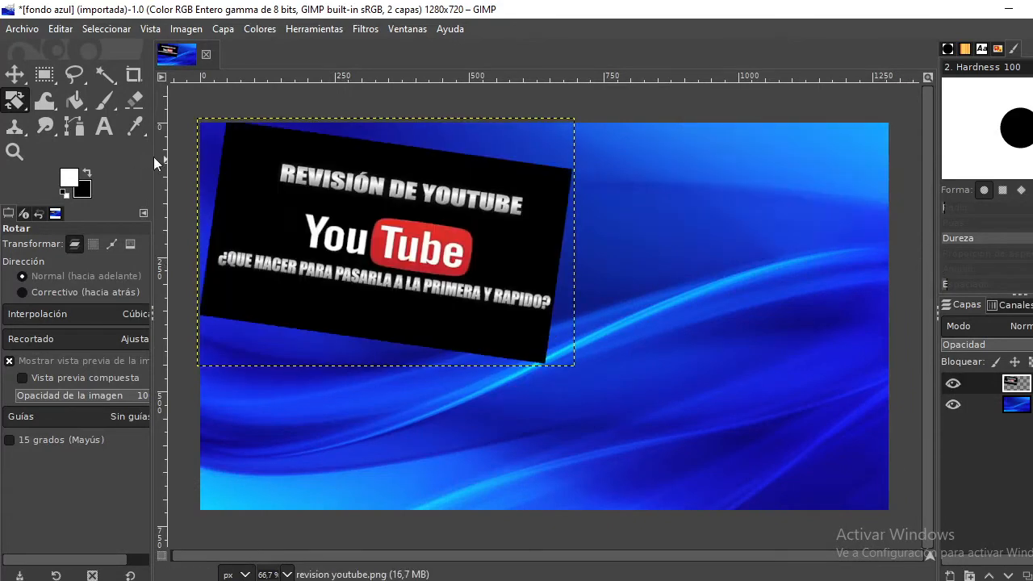
Move the tilted YouTube layer up and to the left so it overhangs the canvas's upper-left corner
left_click(13, 77)
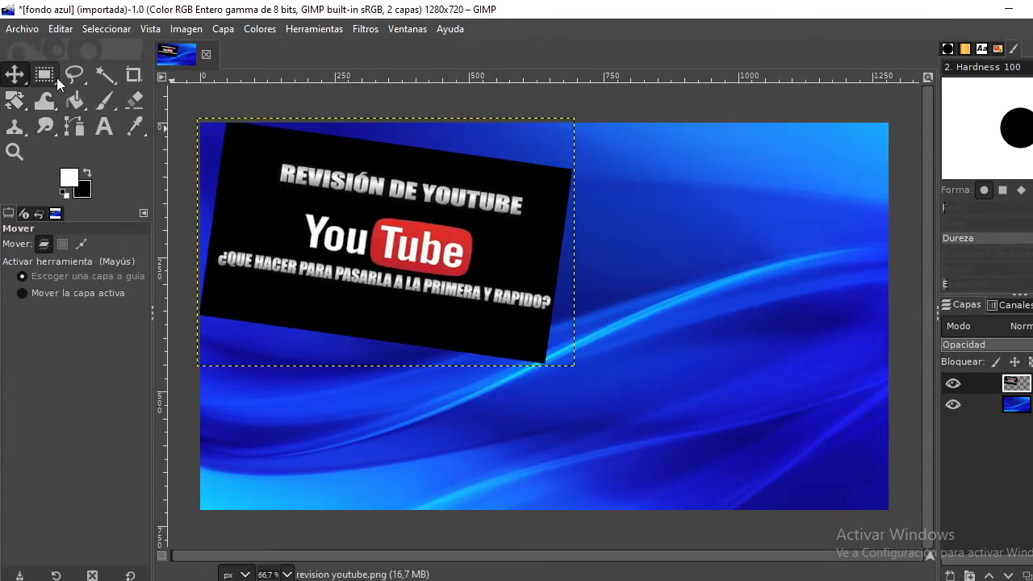
left_click(376, 230)
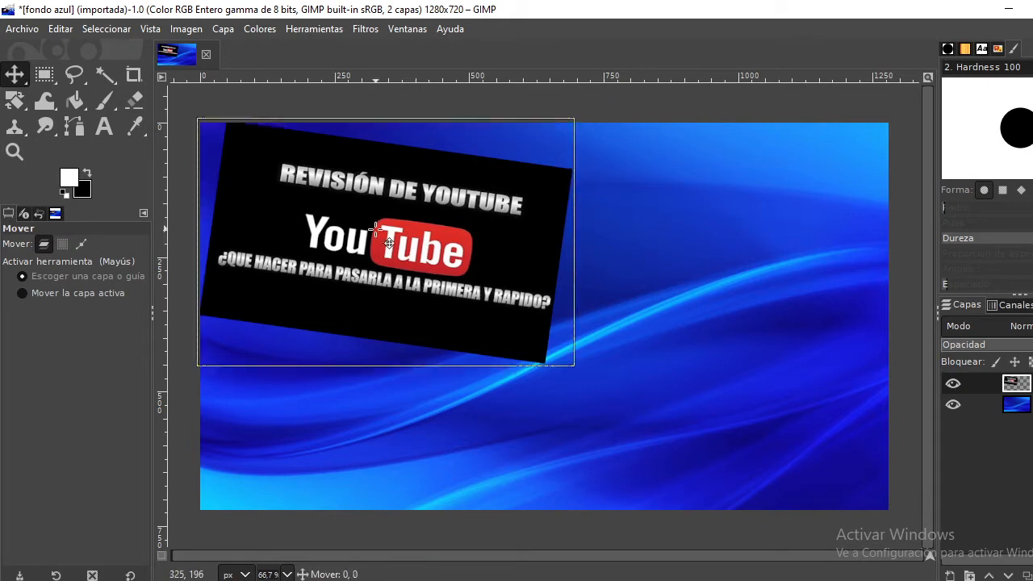
left_click_drag(375, 230, 346, 208)
Rotate the YouTube layer slightly further clockwise using arbitrary rotation
right_click(514, 253)
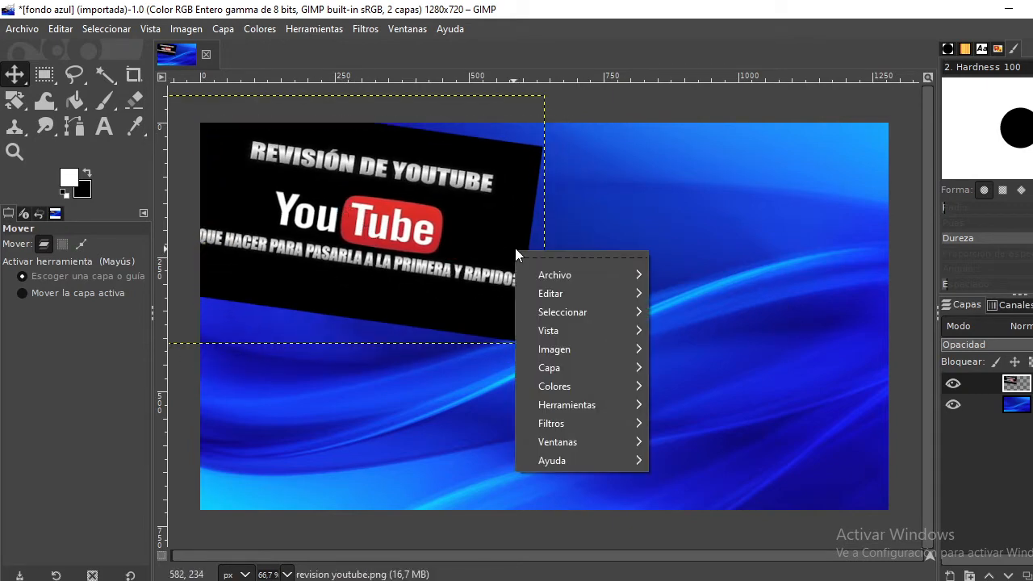
mouse_move(561, 365)
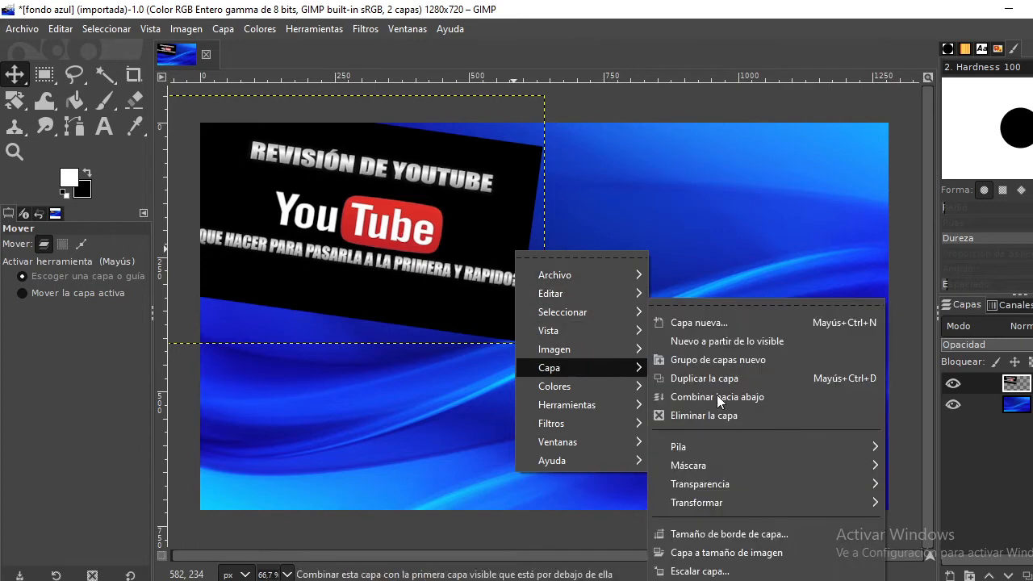
mouse_move(721, 504)
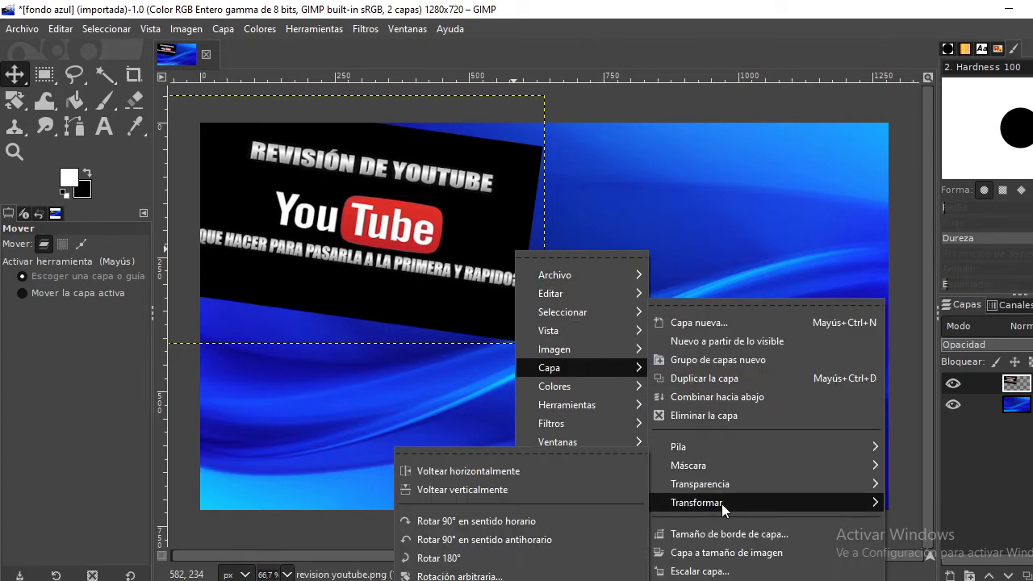
left_click(460, 575)
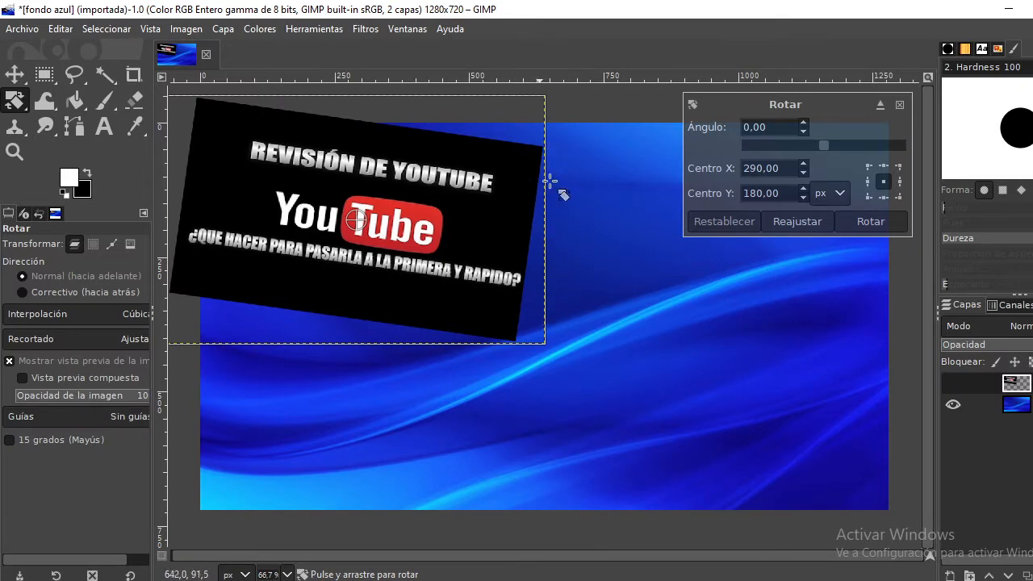
mouse_move(526, 176)
left_mouse_down()
mouse_move(526, 202)
mouse_move(522, 172)
left_mouse_up()
left_click(879, 220)
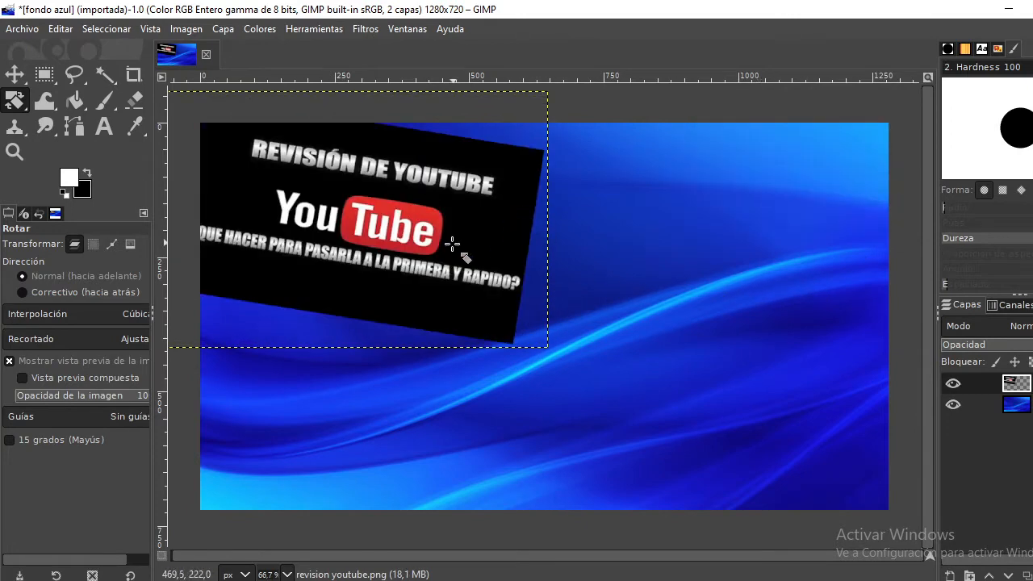
Open cpm rpm.png from the miniatura folder as a new layer in the thumbnail image
left_click(32, 31)
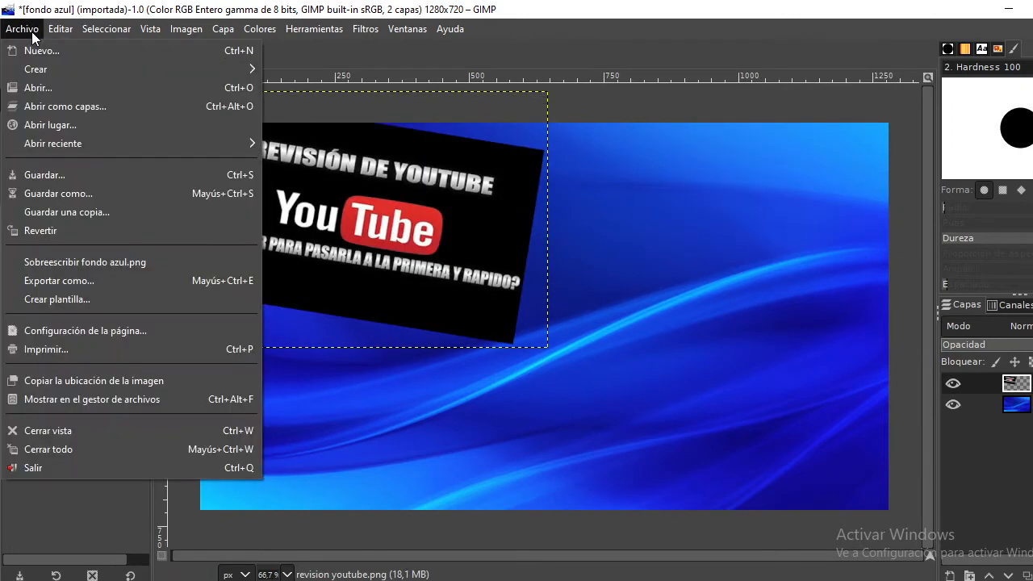
left_click(61, 105)
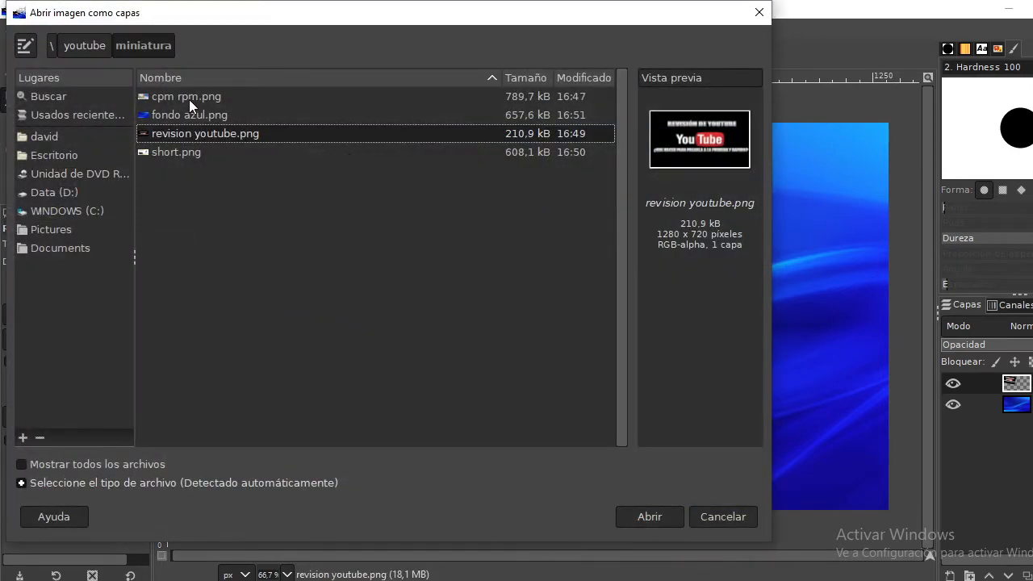
left_click(189, 99)
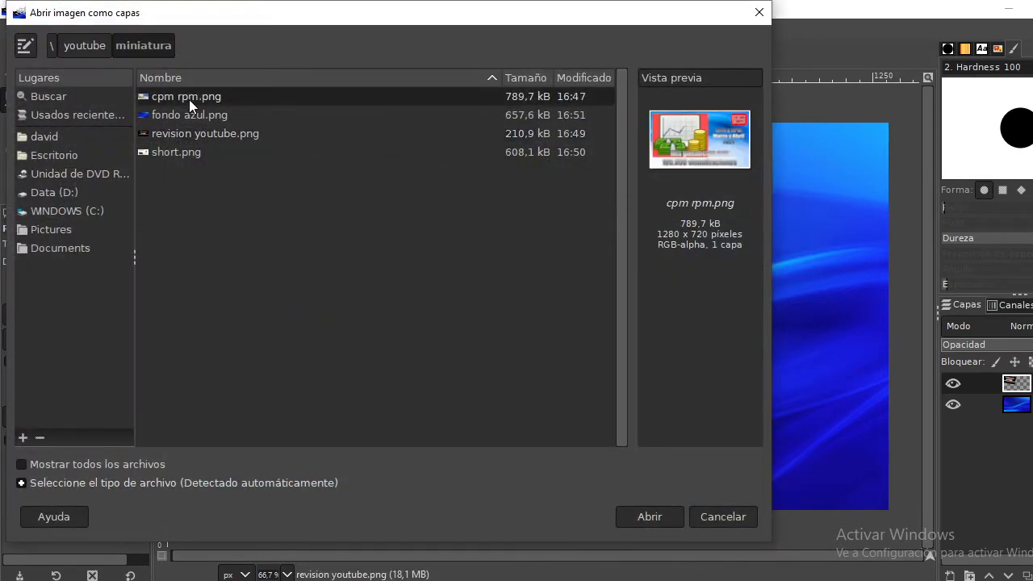
left_click(667, 517)
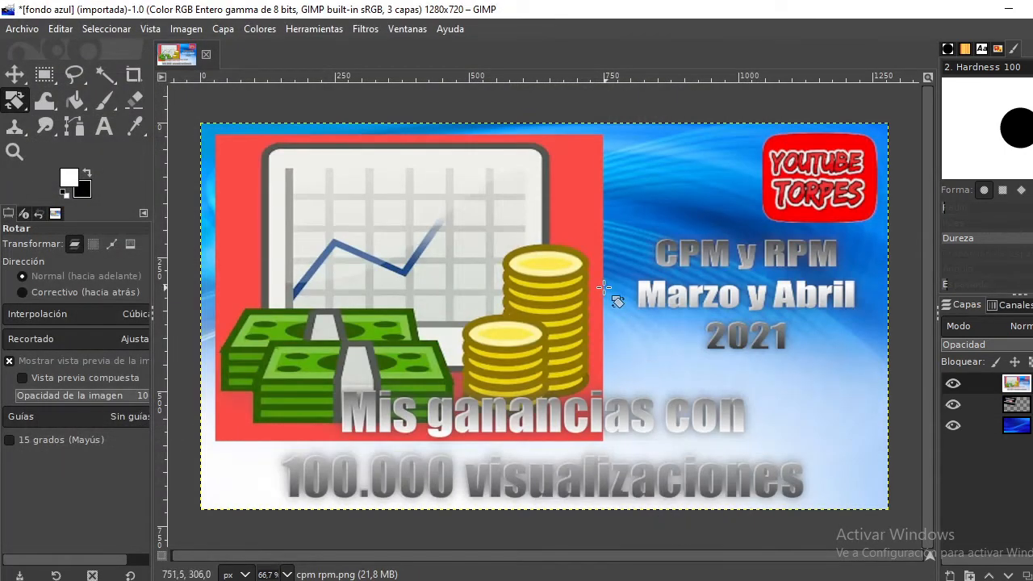
Scale the cpm rpm.png layer down to a little under half the canvas width, keeping its proportions
right_click(604, 287)
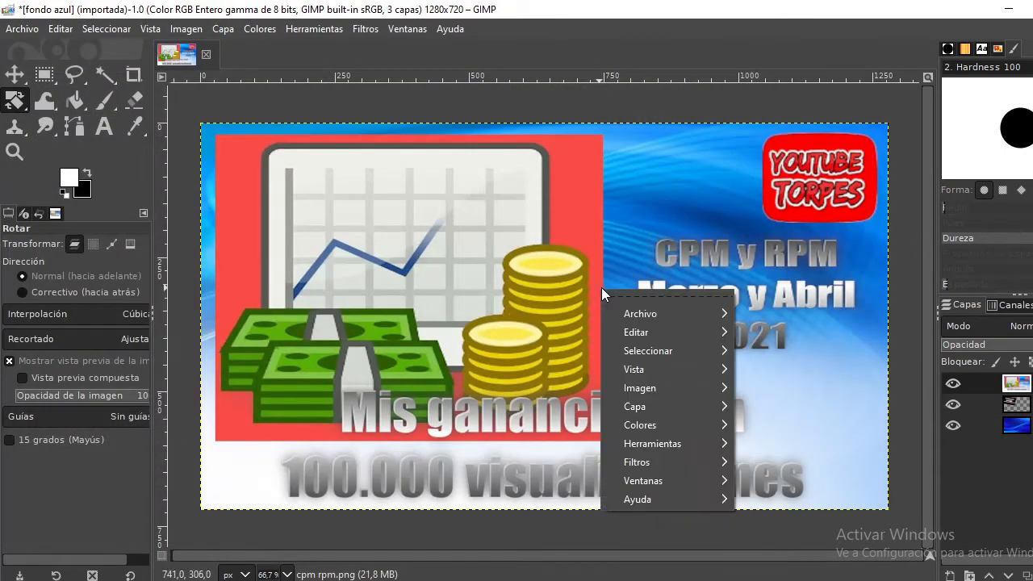
mouse_move(656, 412)
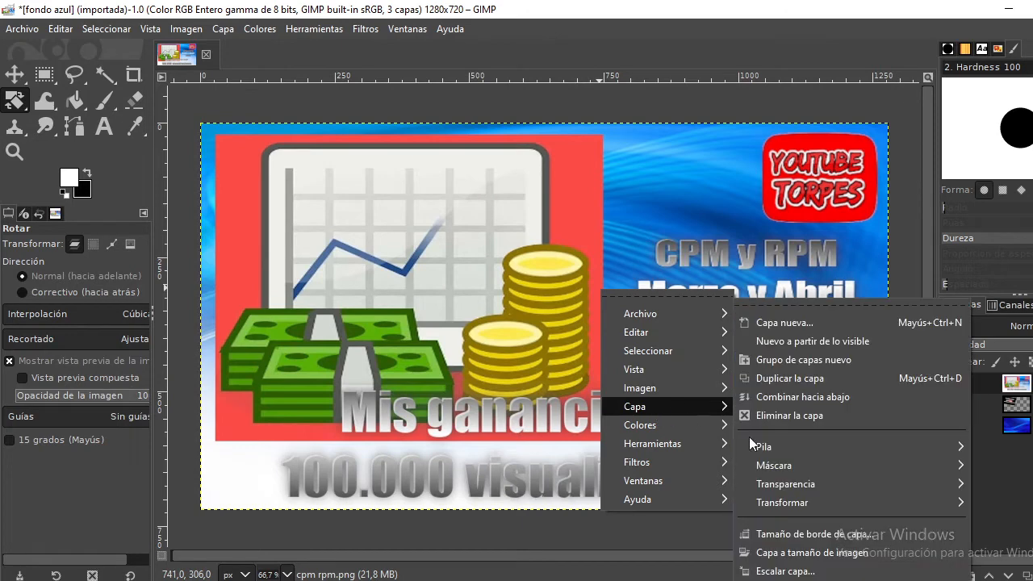
left_click(788, 570)
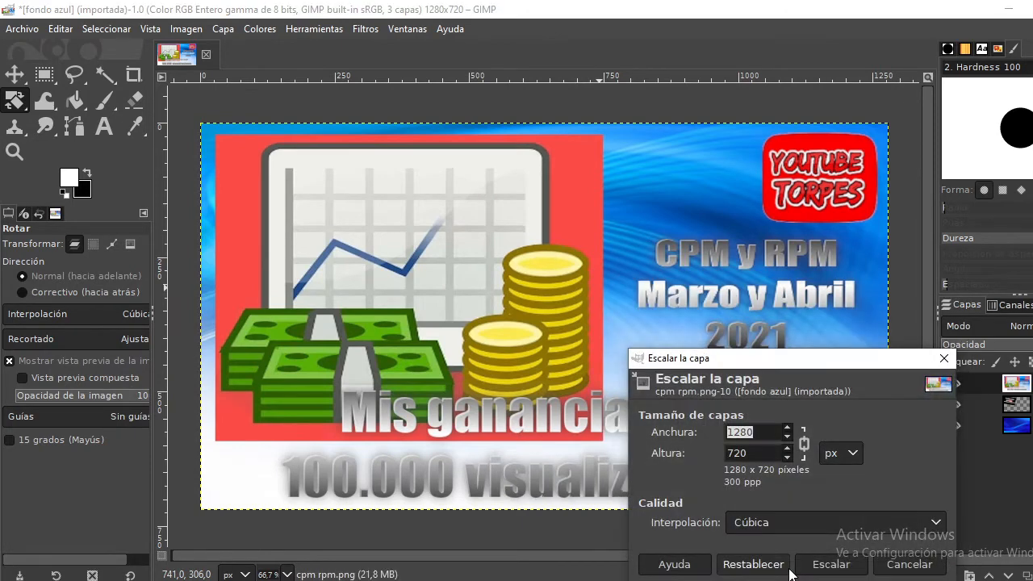
left_click(855, 567)
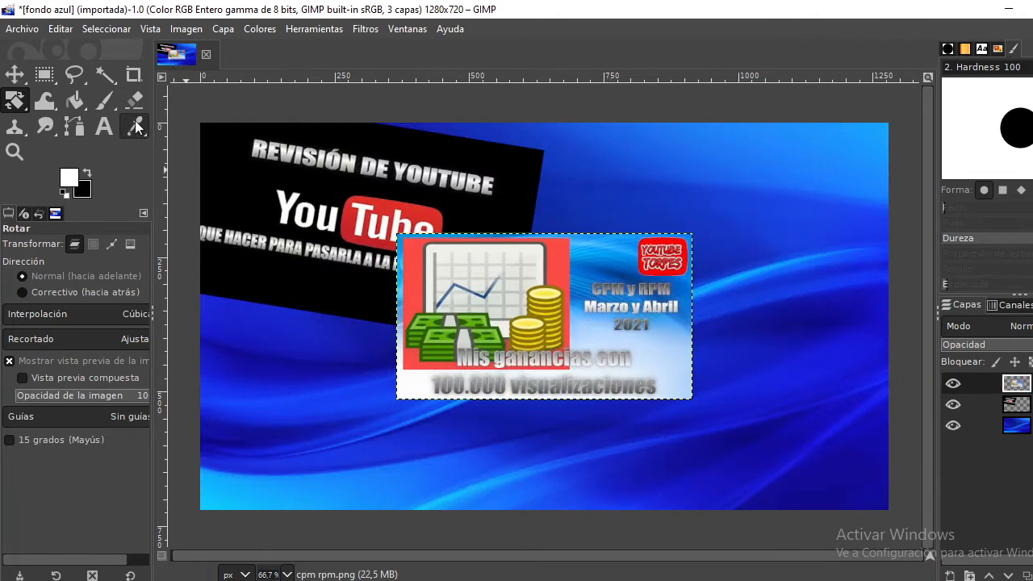
Place the cpm rpm.png layer at the canvas's left edge, overlapping the lower part of the YouTube layer, and rotate it by -8.70°
left_click(15, 74)
left_click_drag(502, 288, 301, 311)
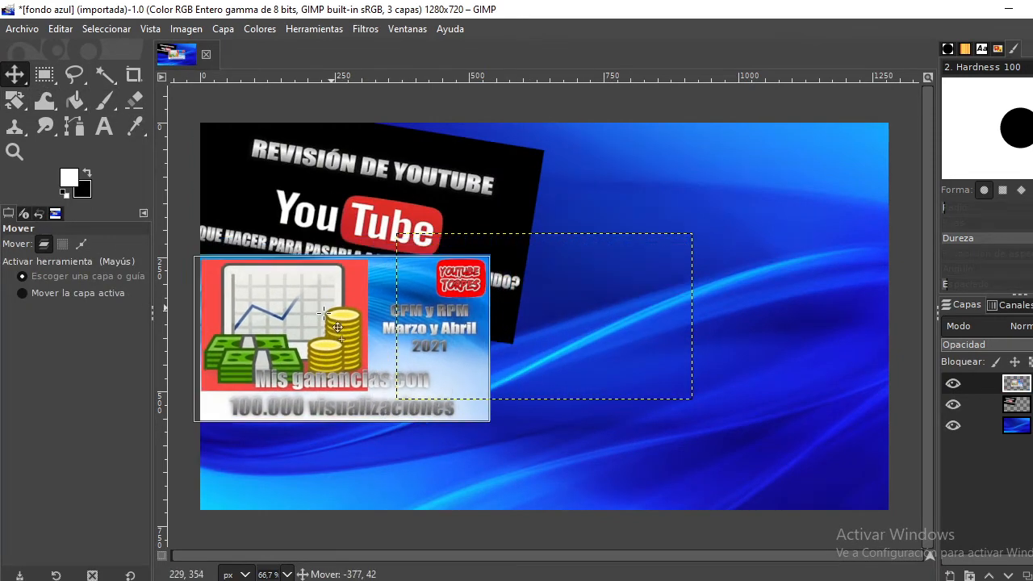
left_click(15, 100)
left_click_drag(494, 301, 491, 273)
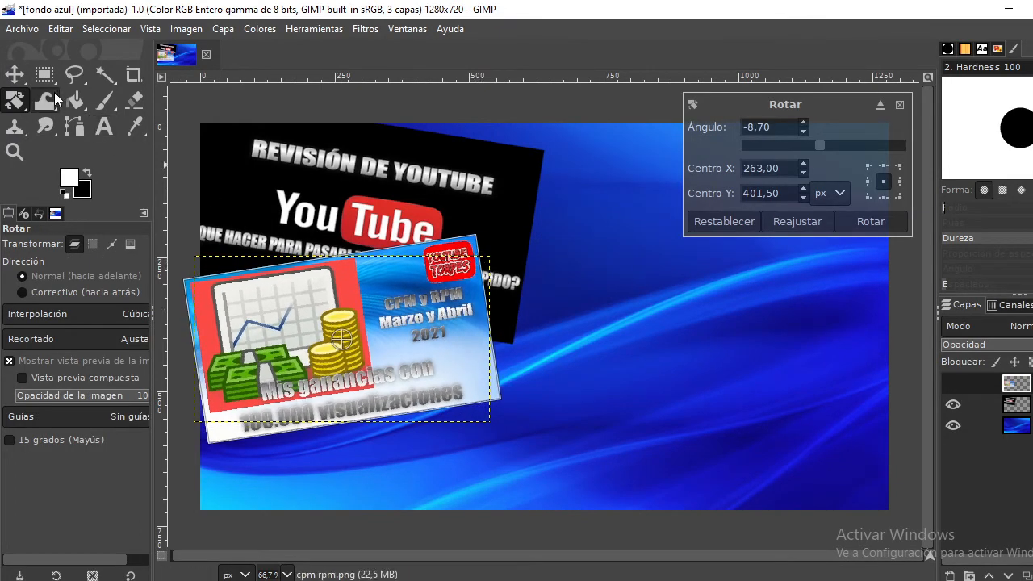
left_click(14, 74)
left_click_drag(383, 380, 398, 408)
Open short.png from the miniatura folder as a new layer in the thumbnail image
left_click(17, 30)
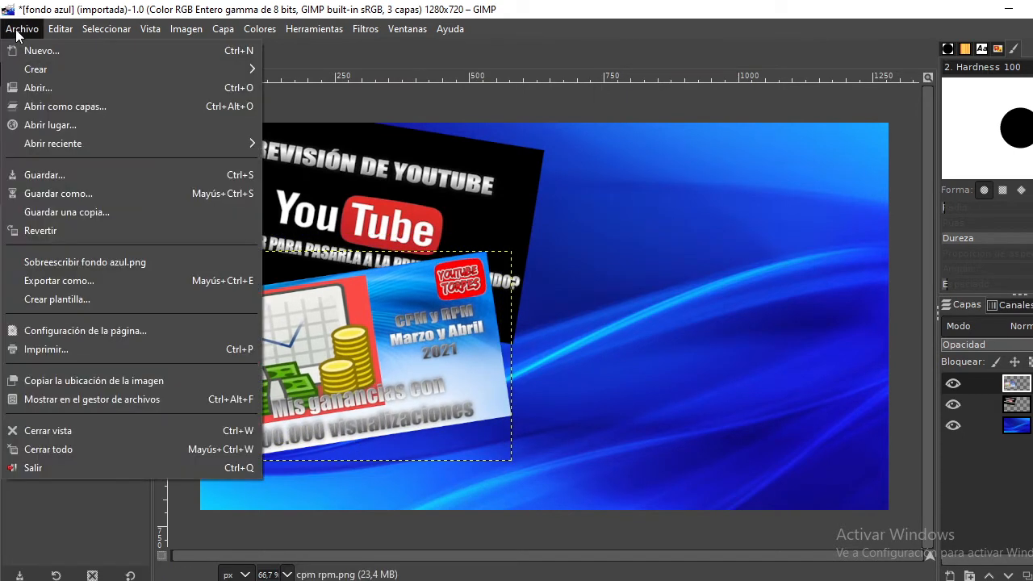
left_click(71, 102)
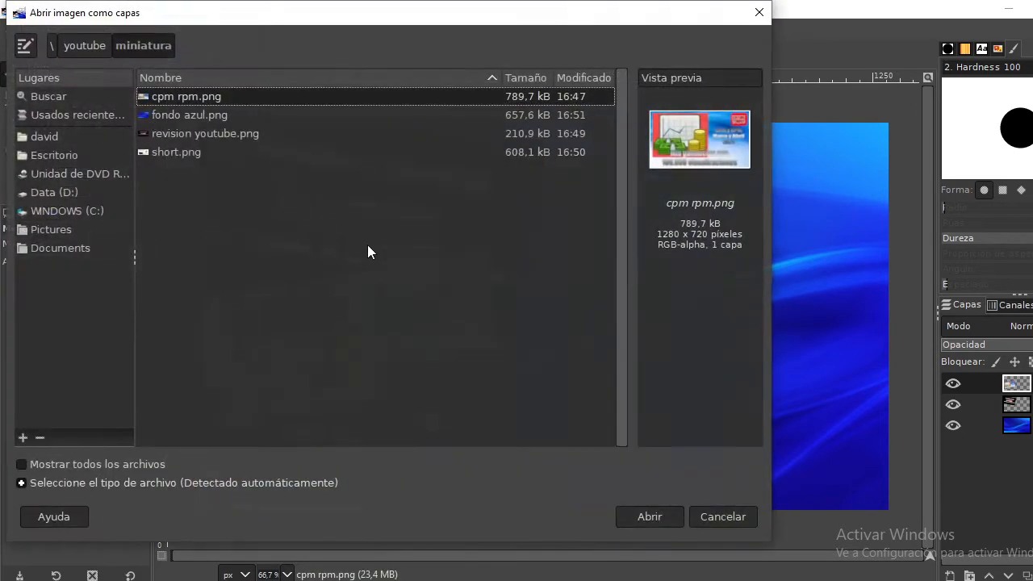
left_click(182, 153)
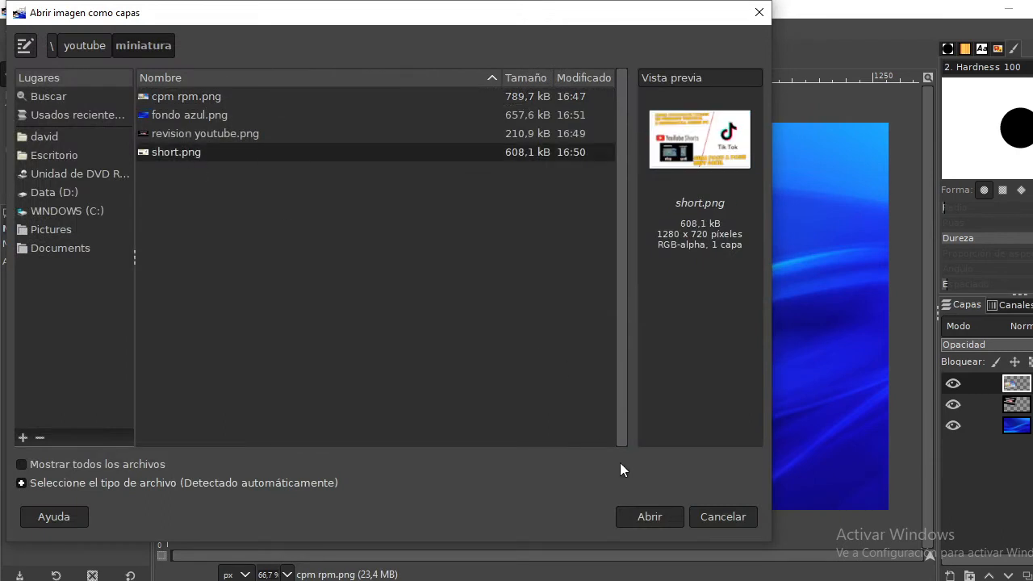
left_click(639, 515)
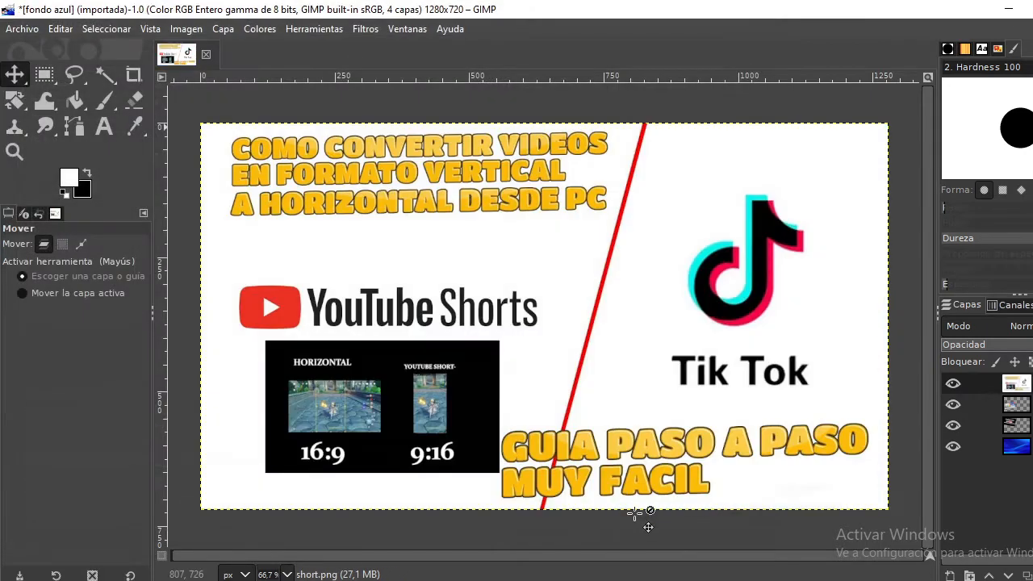
Scale the short.png layer to a width of 450 px, keeping its proportions
right_click(565, 302)
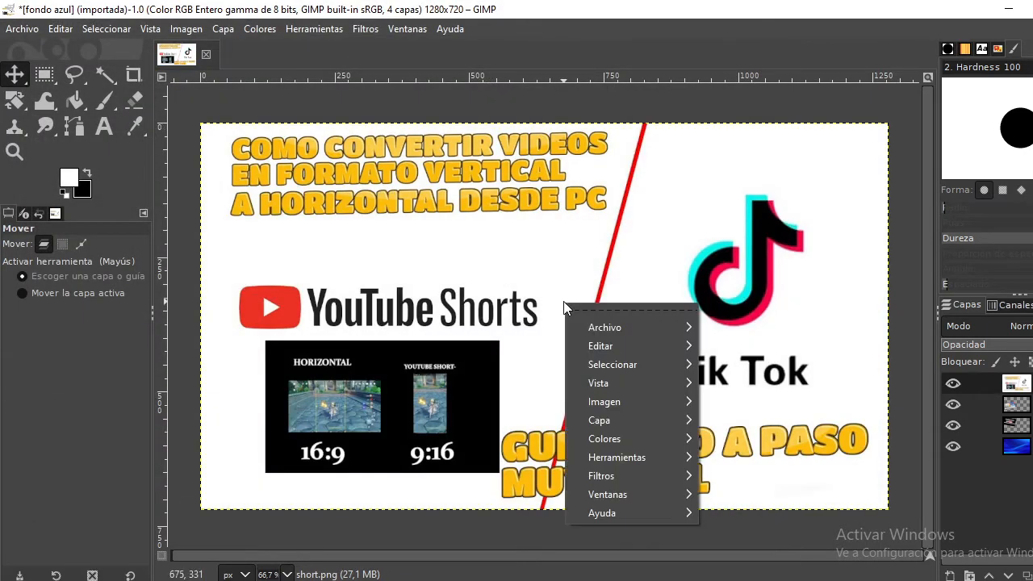
mouse_move(624, 419)
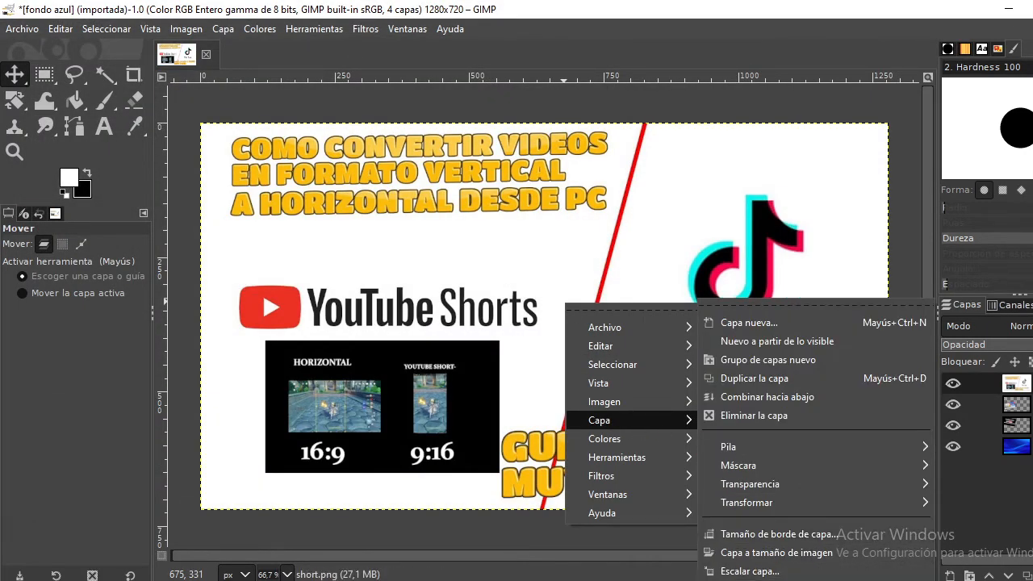
left_click(774, 571)
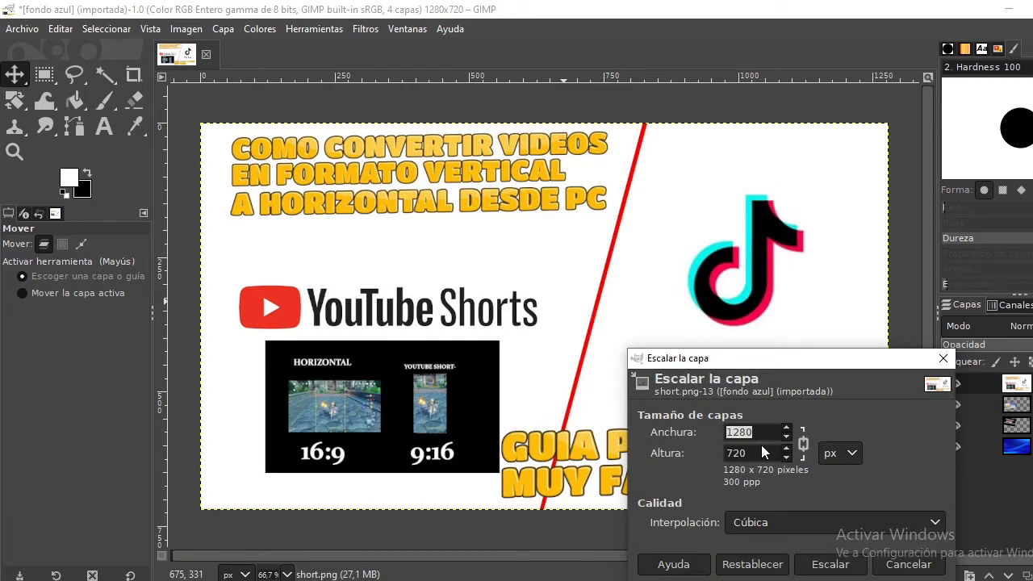
type("450")
left_click(825, 565)
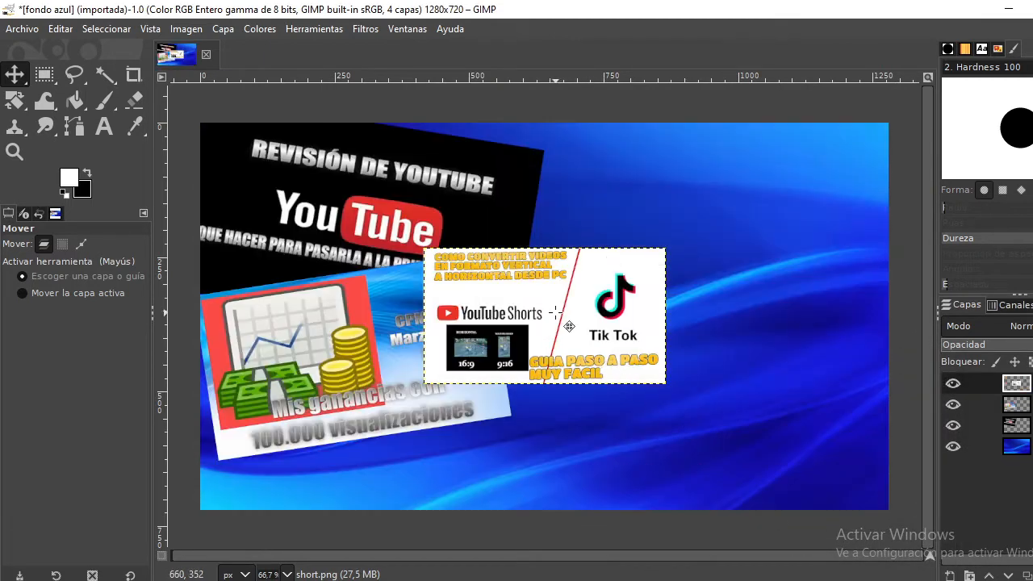
Rotate the short.png layer by 3.05° and place it so it overhangs the canvas's lower-left corner
left_click_drag(564, 326, 369, 455)
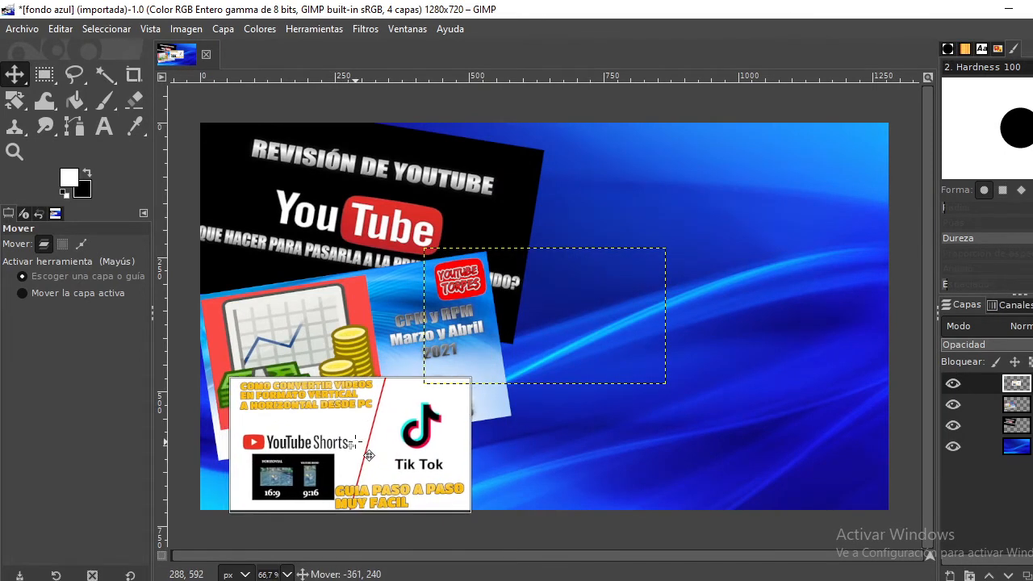
right_click(376, 434)
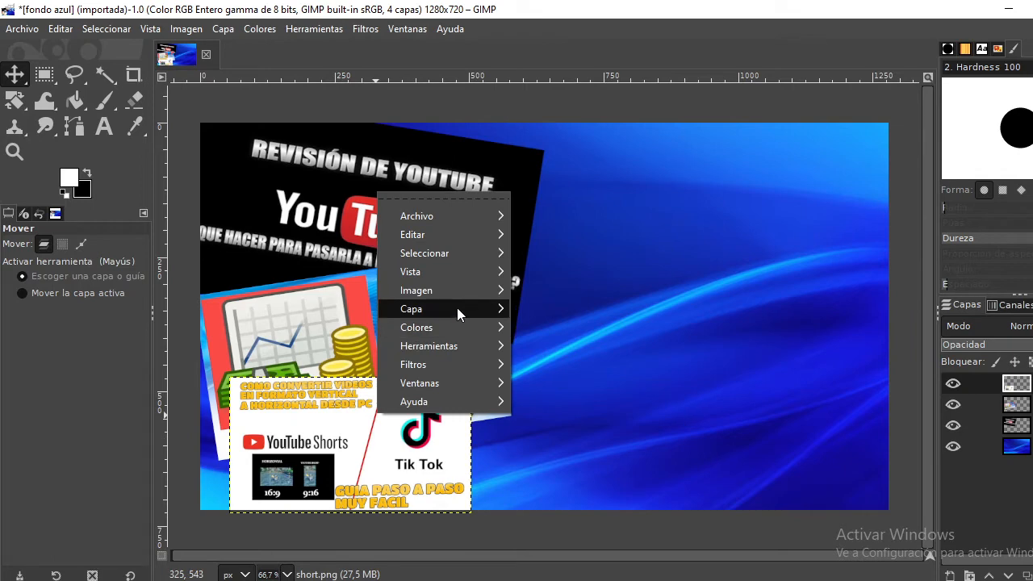
mouse_move(460, 308)
mouse_move(600, 501)
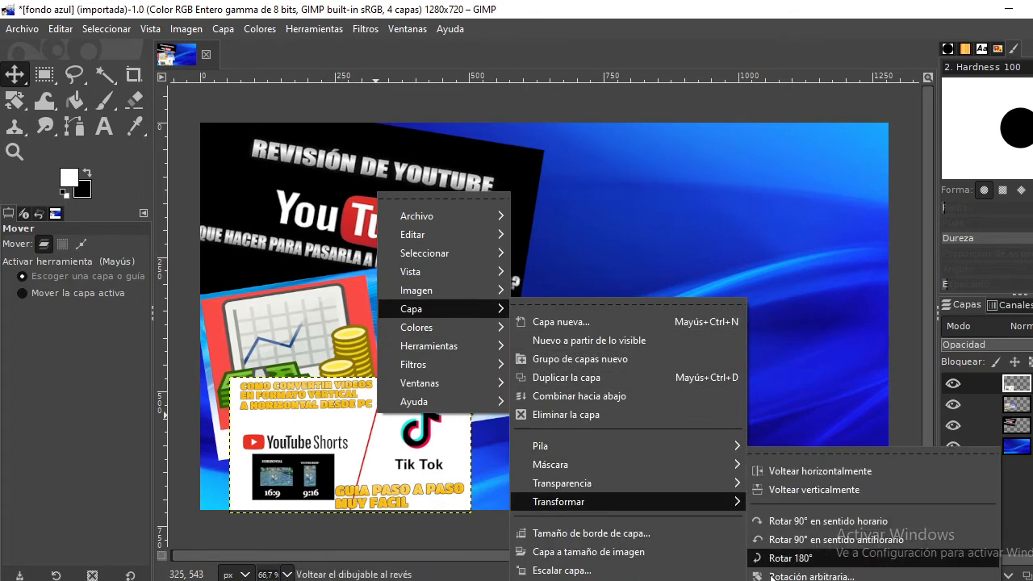
left_click(795, 576)
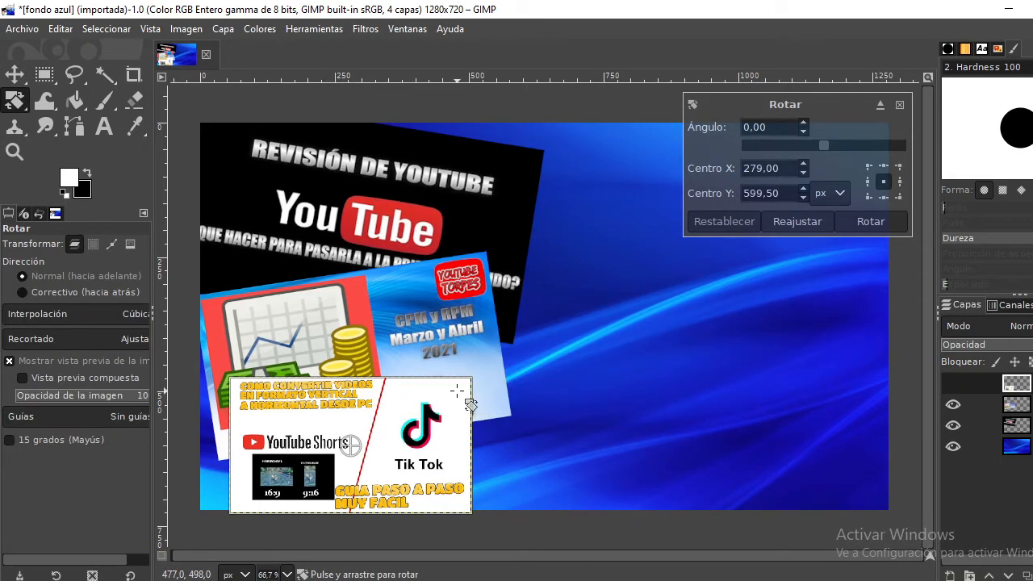
left_click_drag(457, 391, 485, 383)
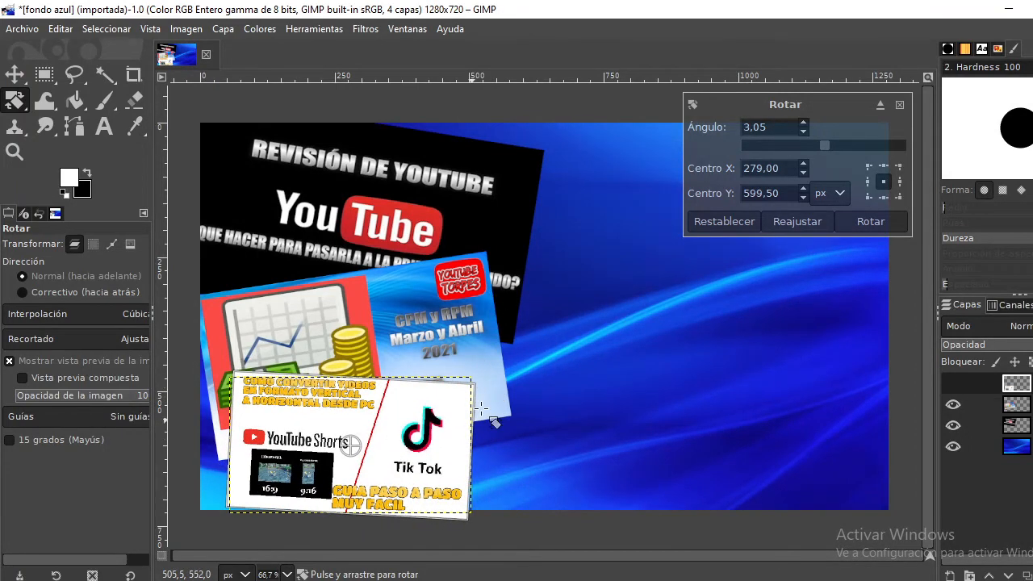
left_click(850, 226)
key("m")
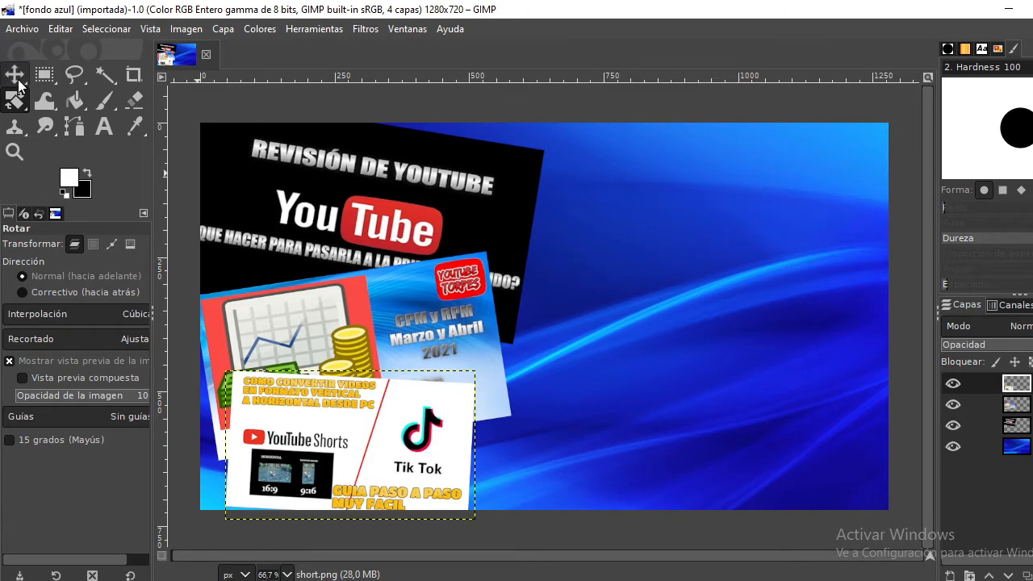
left_click_drag(361, 422, 350, 462)
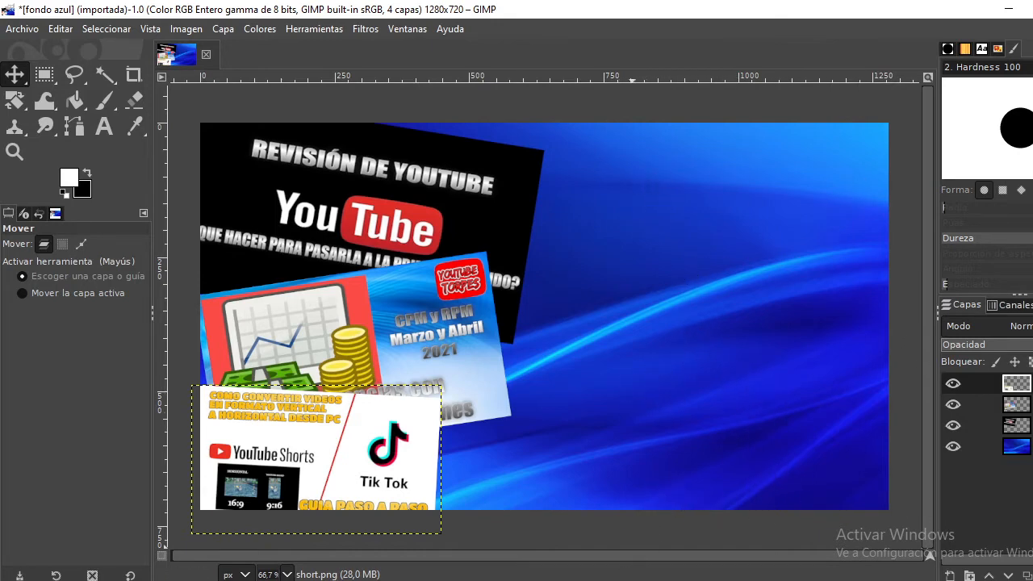
Switch to Firefox and go to the second page of FlamingText's list of all logos
mouse_move(613, 580)
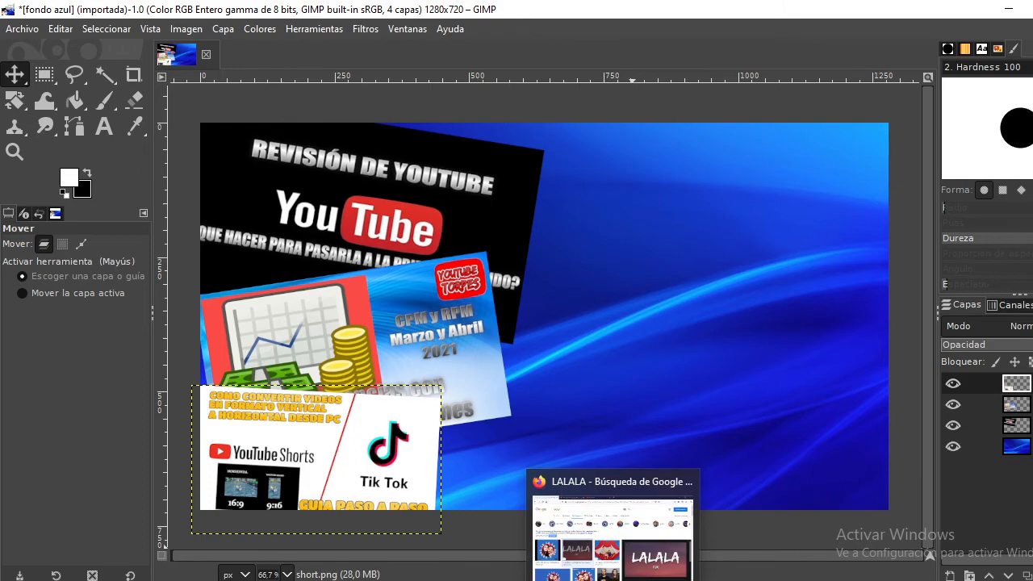
left_click(613, 532)
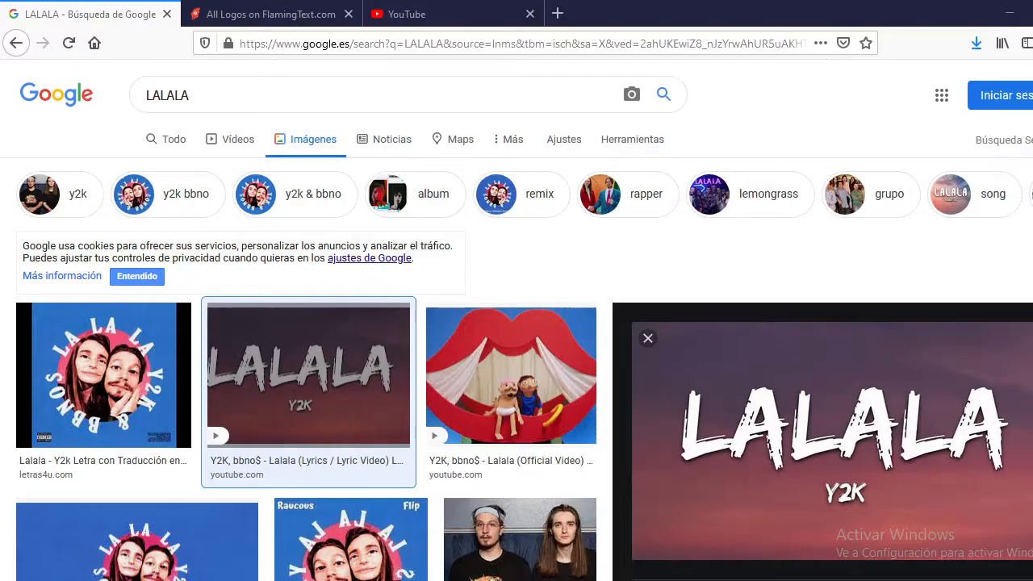
left_click(283, 16)
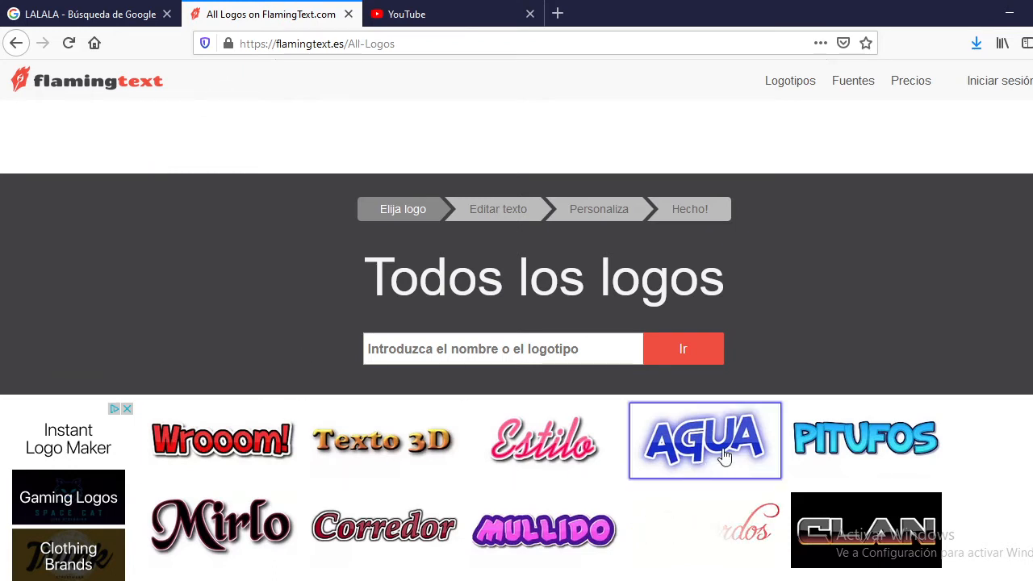
scroll(597, 465, "down", 1)
scroll(597, 465, "down", 3)
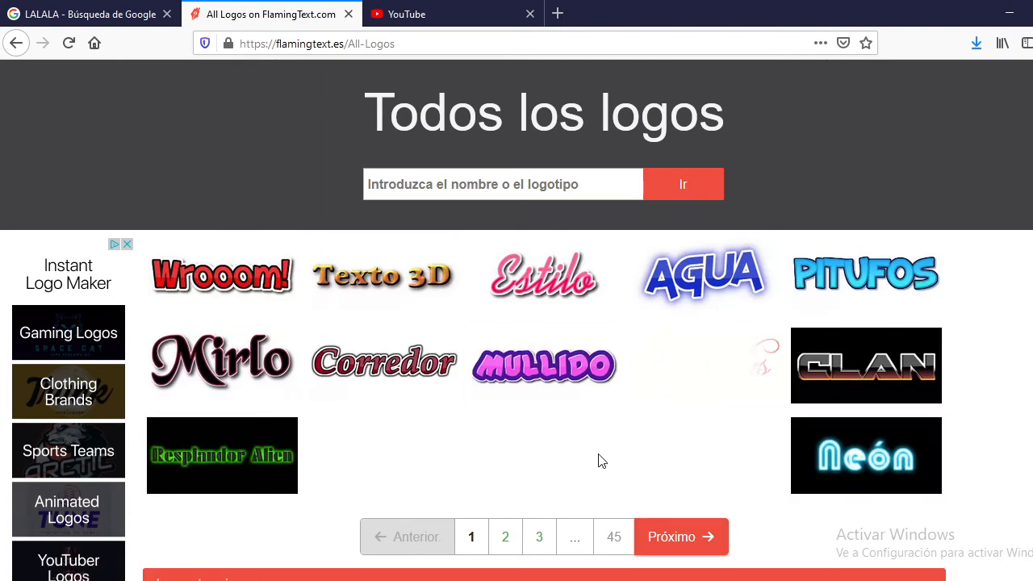
left_click(673, 535)
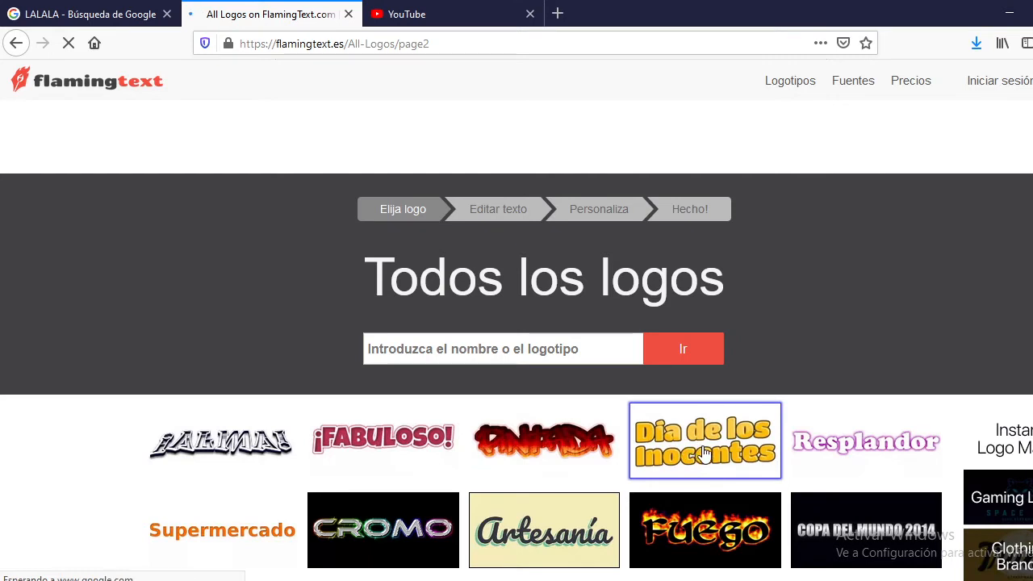
Open the Día de los Inocentes logo for editing and set its text to TUTORIAL
left_click(704, 453)
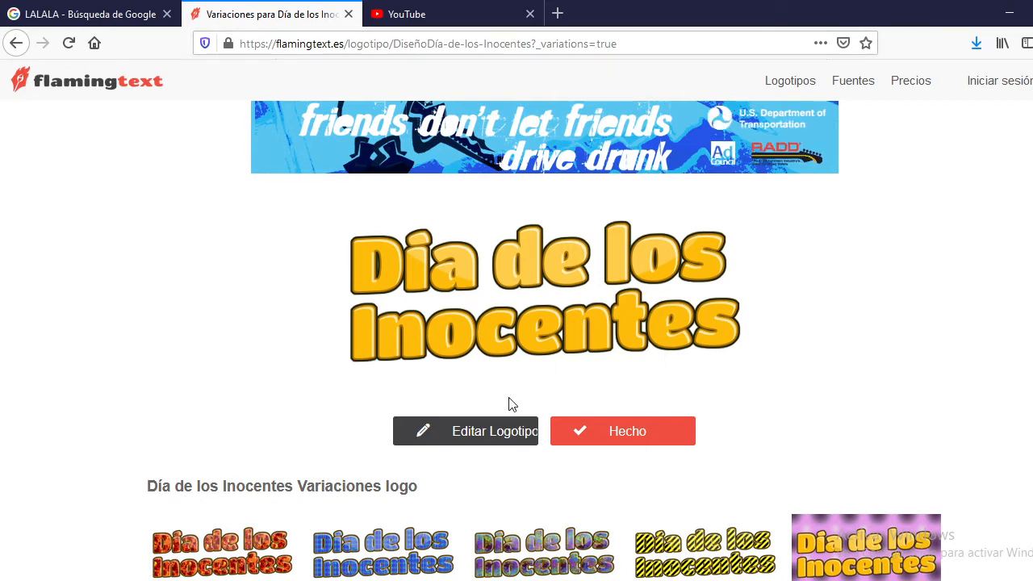
left_click(467, 434)
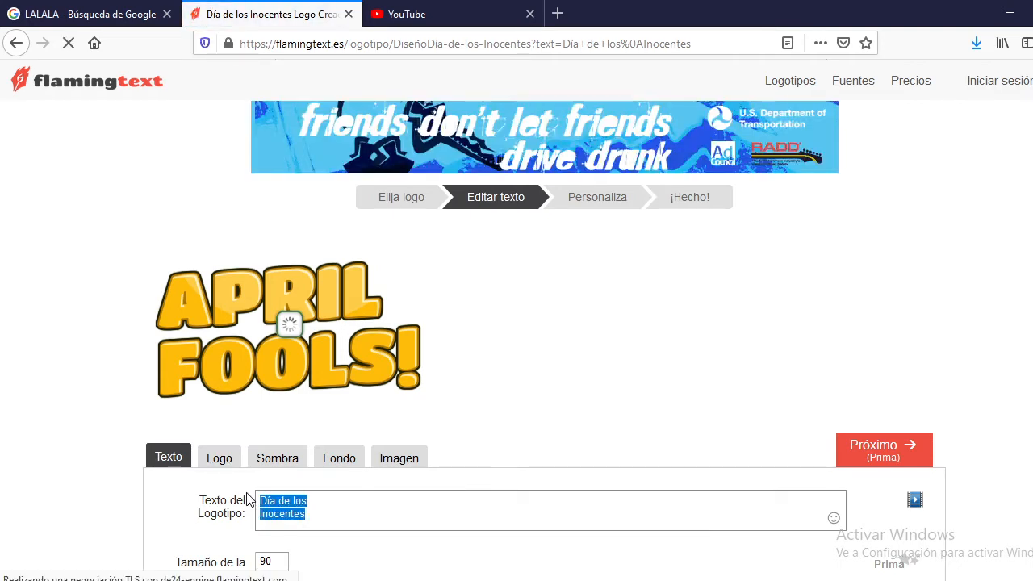
type("TURTO")
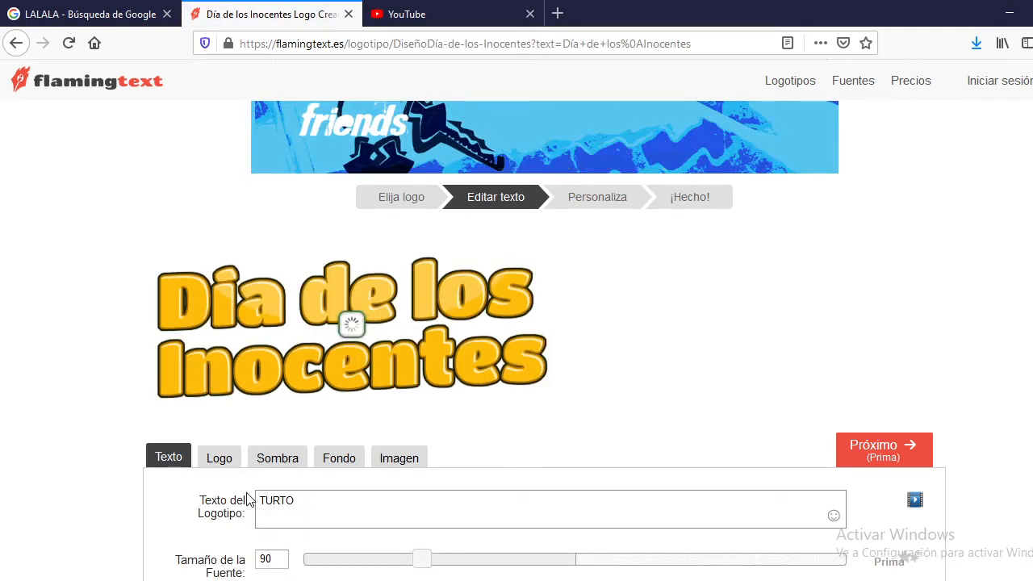
key("BackSpace")
key("BackSpace")
key("BackSpace")
type("TORIAL")
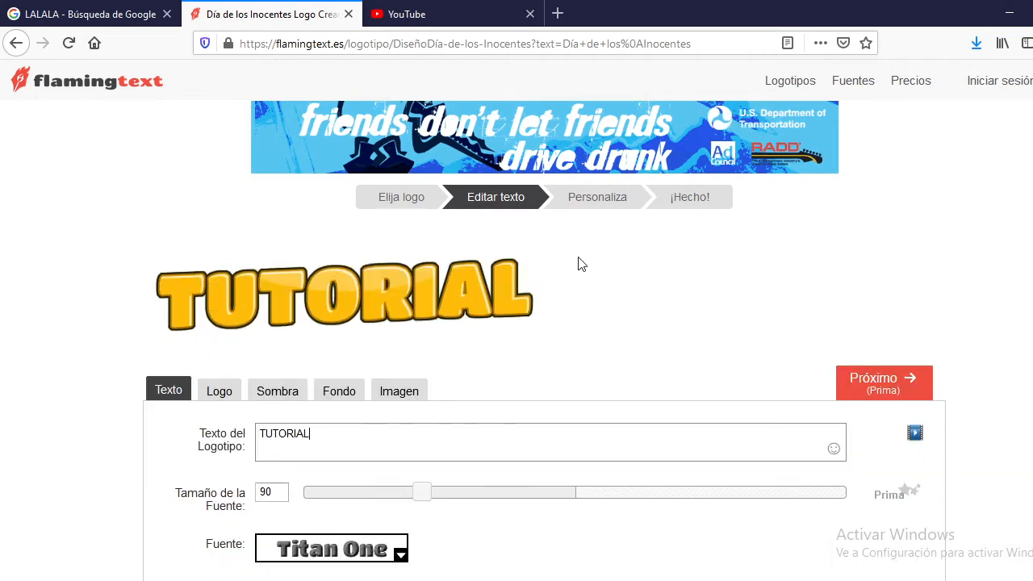
Give the TUTORIAL logo a transparent background, generate the finished logo and copy its image
left_click(347, 397)
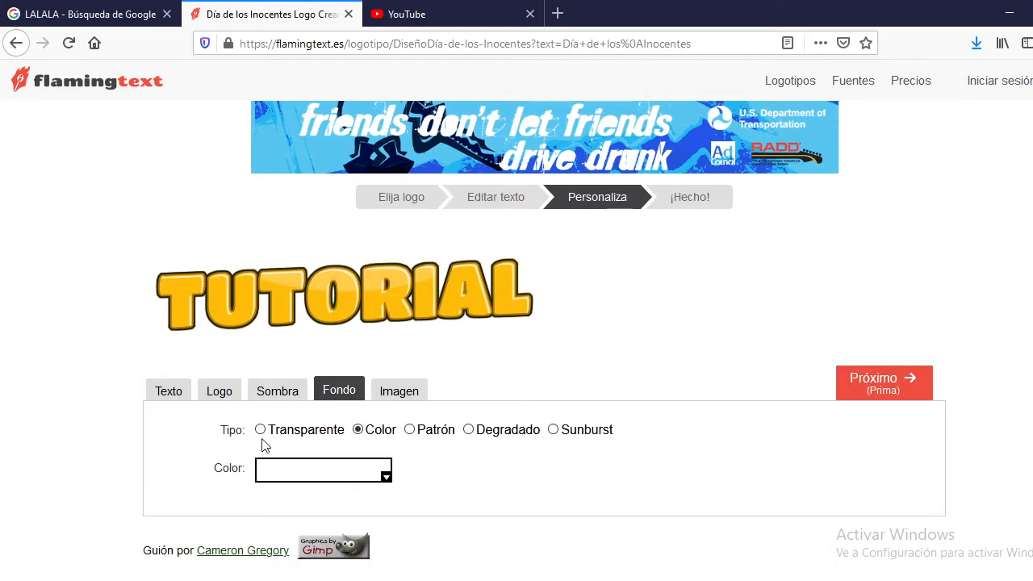
left_click(259, 430)
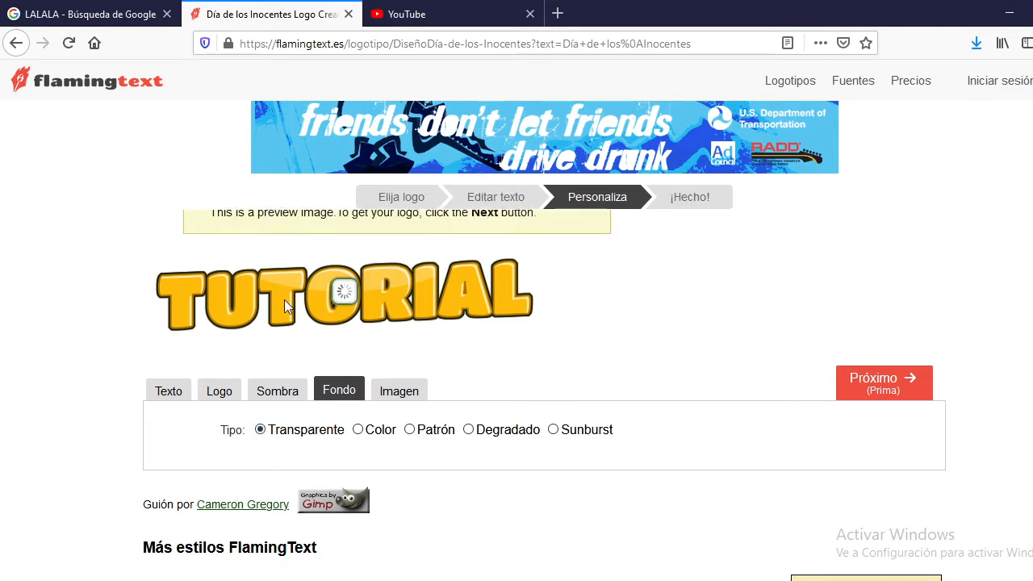
left_click(669, 198)
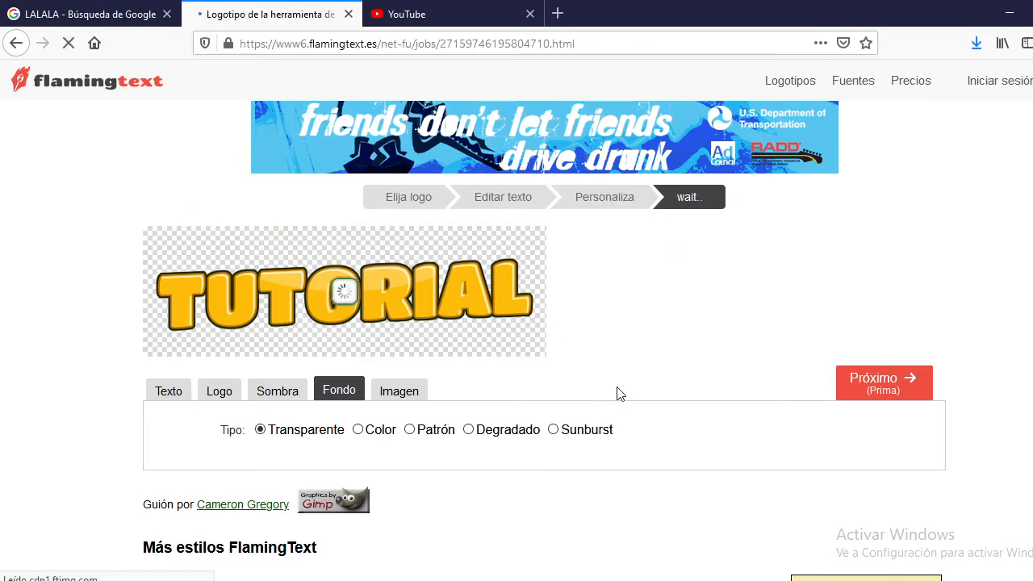
right_click(546, 292)
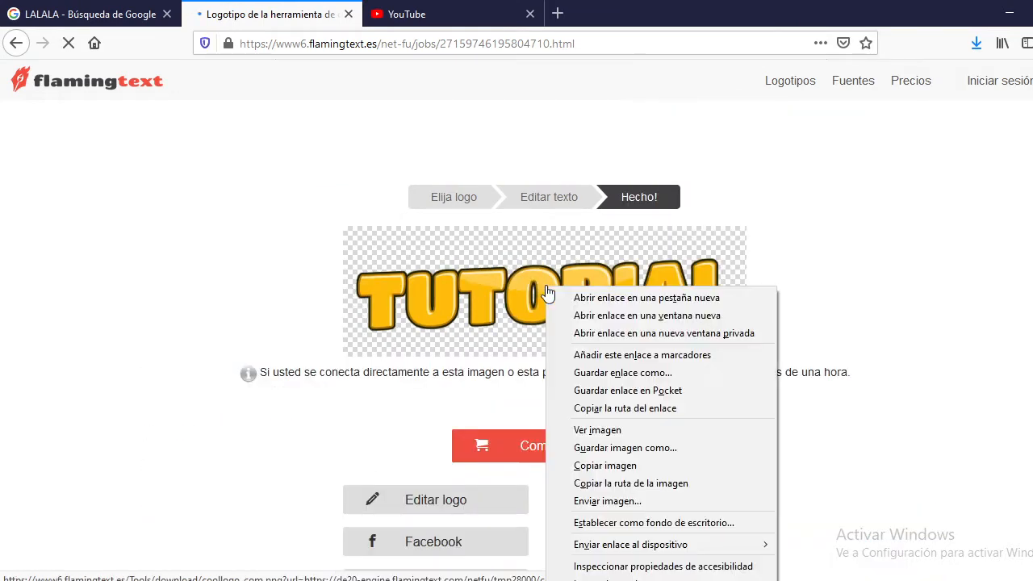
left_click(660, 467)
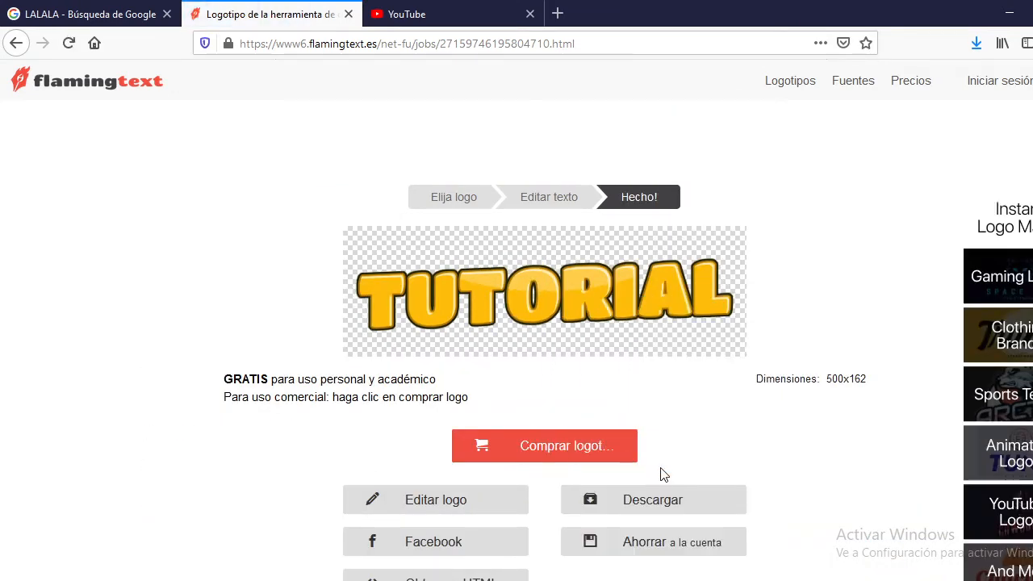
Switch to GIMP, paste the copied TUTORIAL logo as a new layer and move it to the canvas's upper-right area
key("alt+Tab")
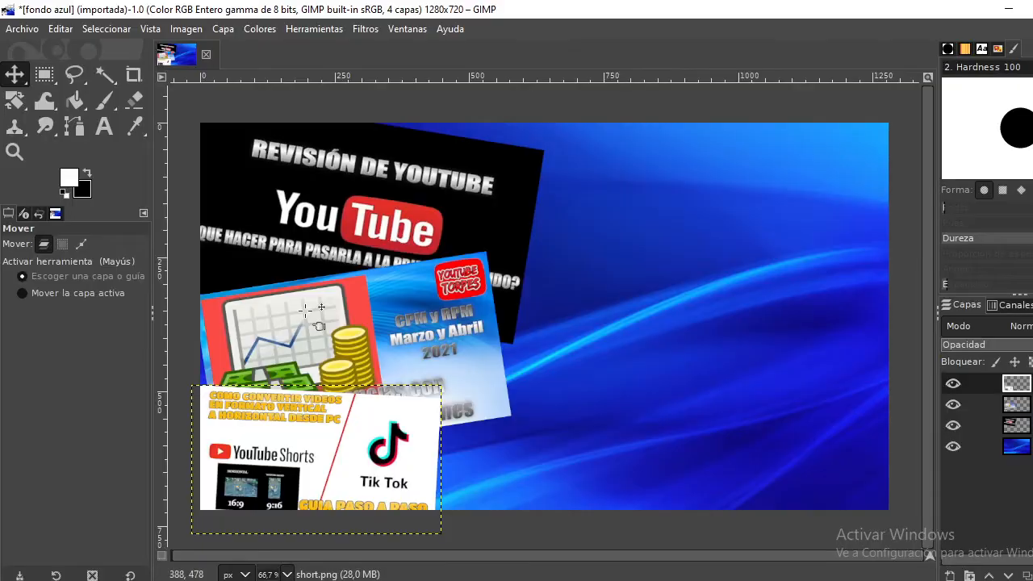
left_click(58, 29)
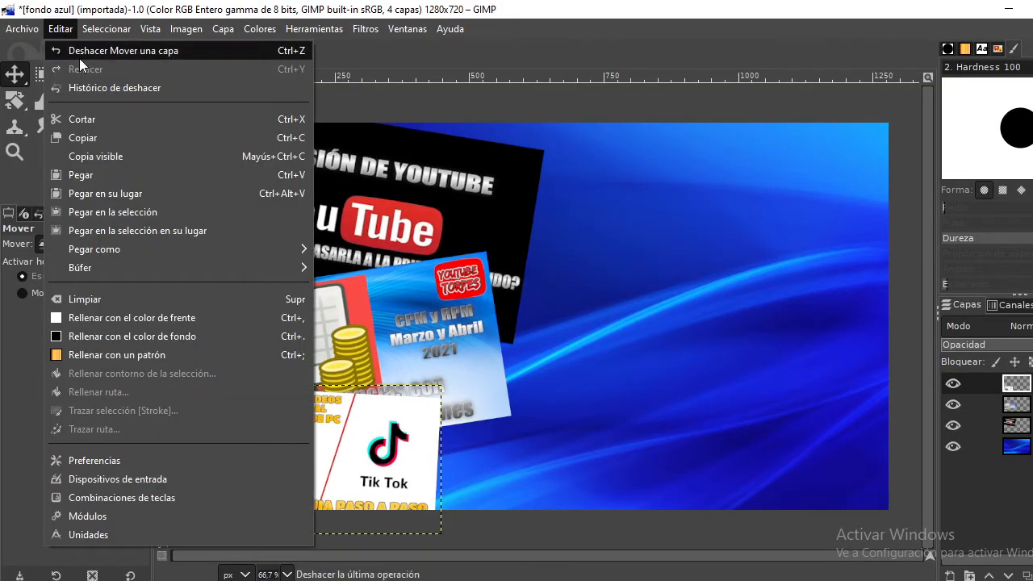
mouse_move(118, 252)
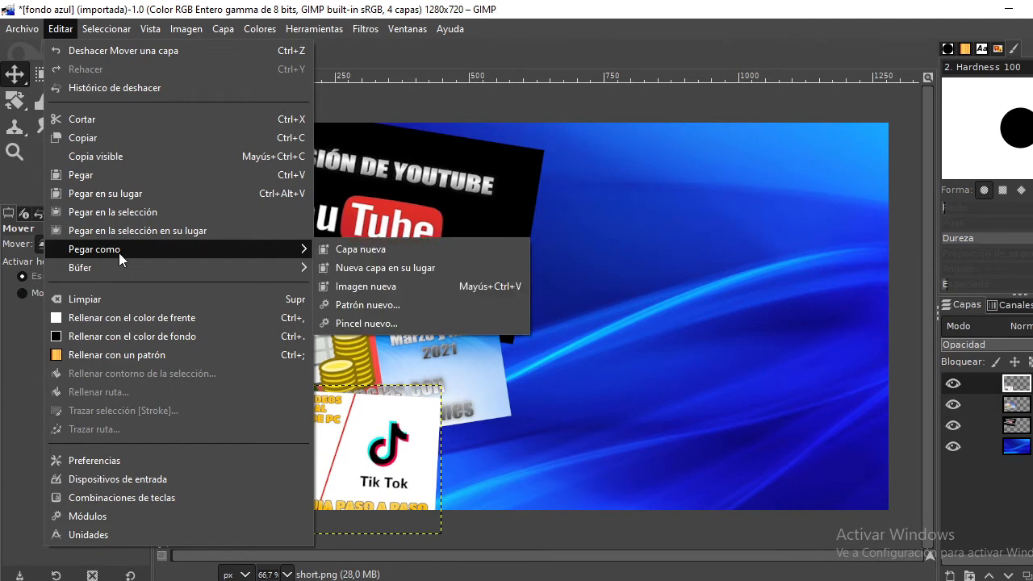
left_click(364, 249)
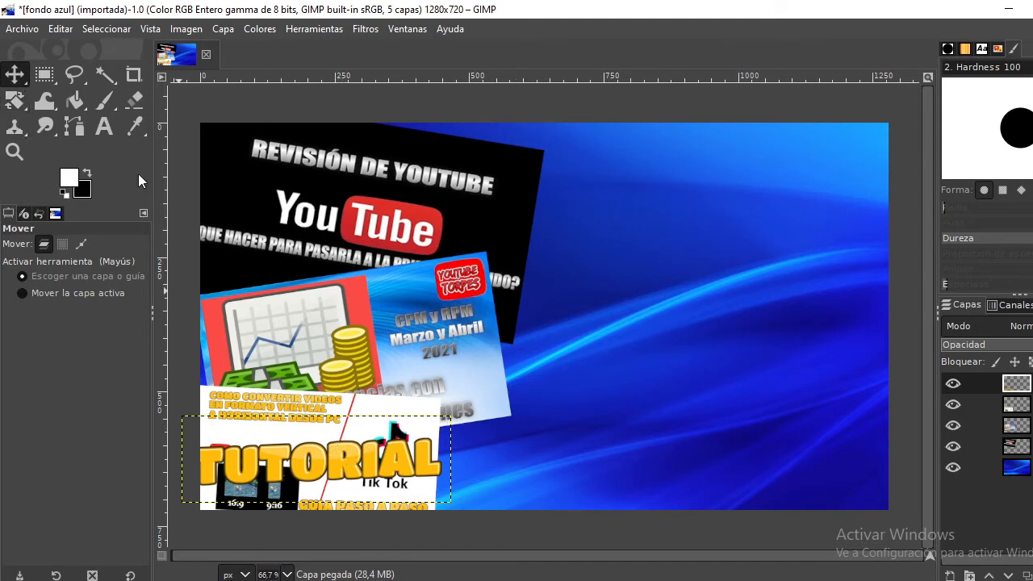
left_click_drag(288, 465, 695, 177)
Enlarge the TUTORIAL layer proportionally to about one and a half times its size and fit it into the canvas's upper-right corner
right_click(722, 183)
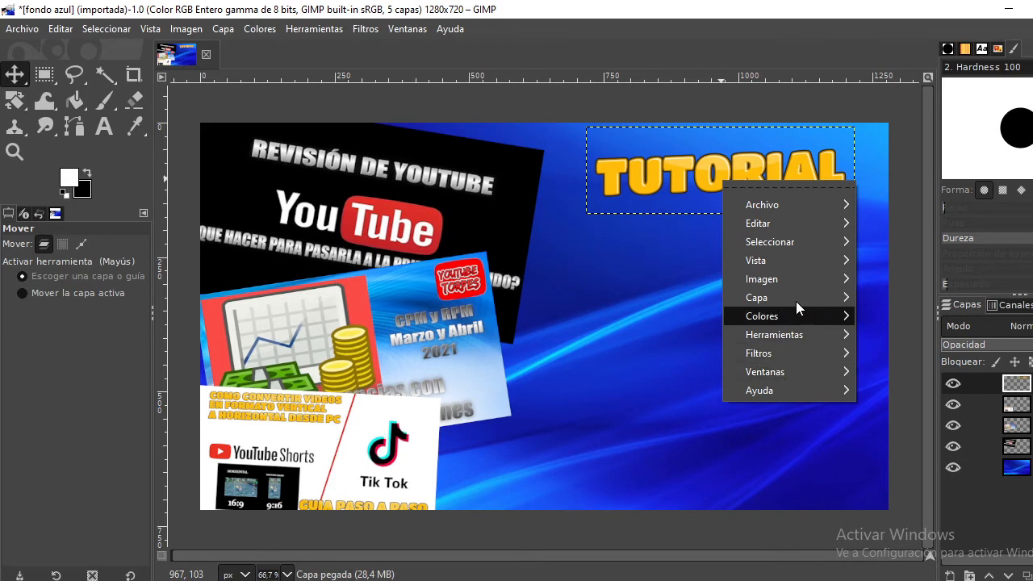
mouse_move(791, 296)
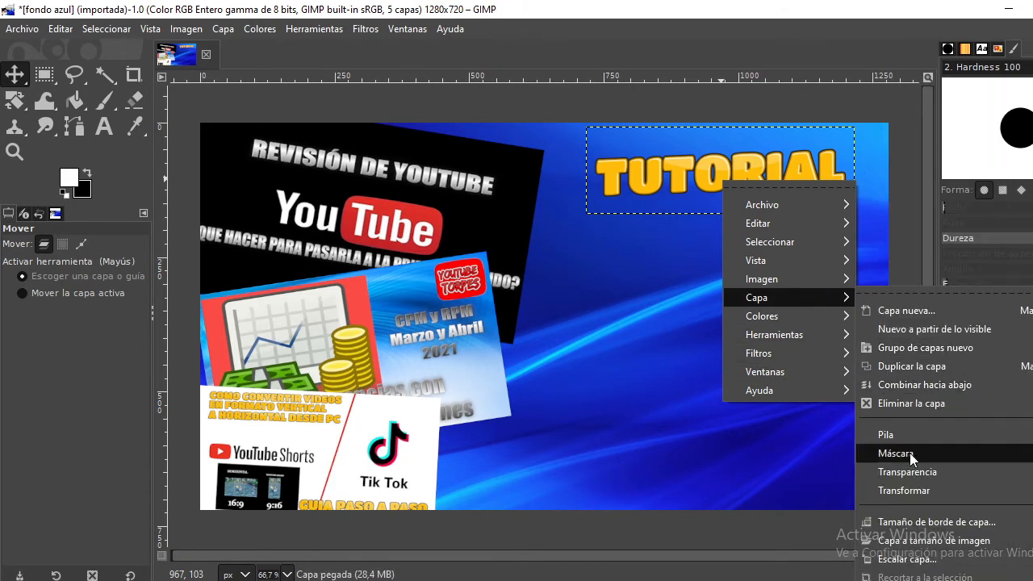
left_click(908, 559)
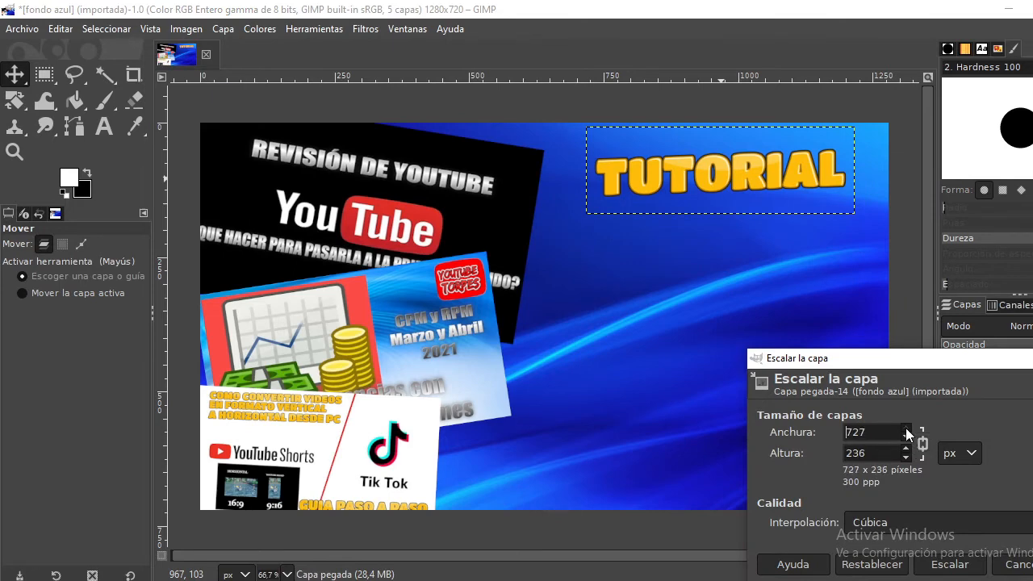
left_click(951, 568)
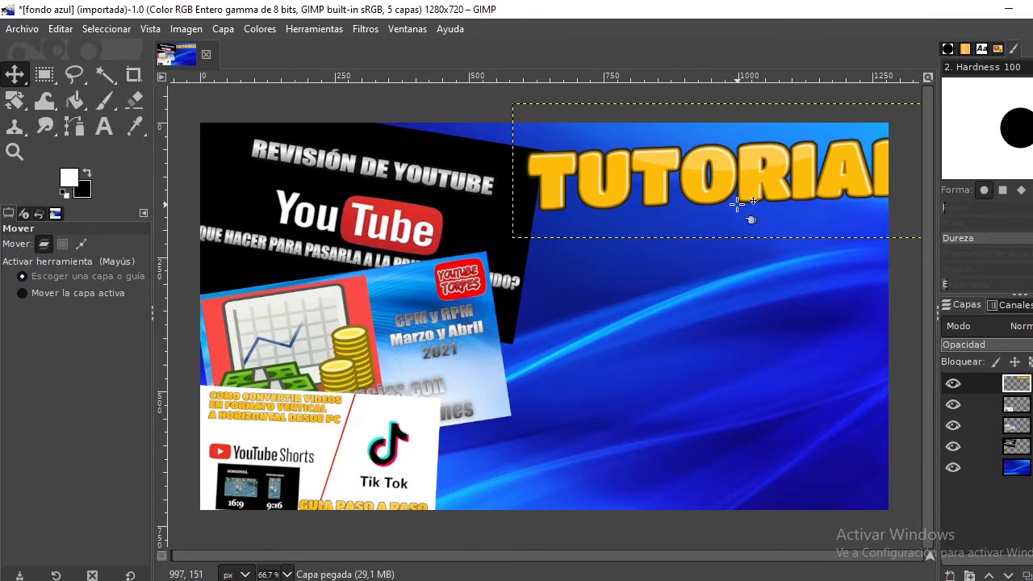
left_click_drag(737, 204, 719, 220)
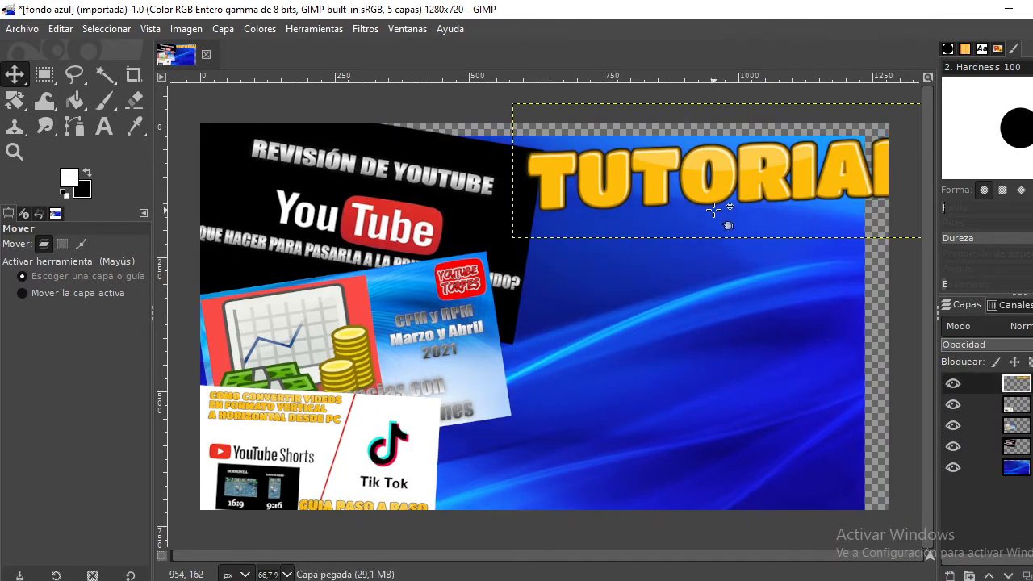
key("ctrl+z")
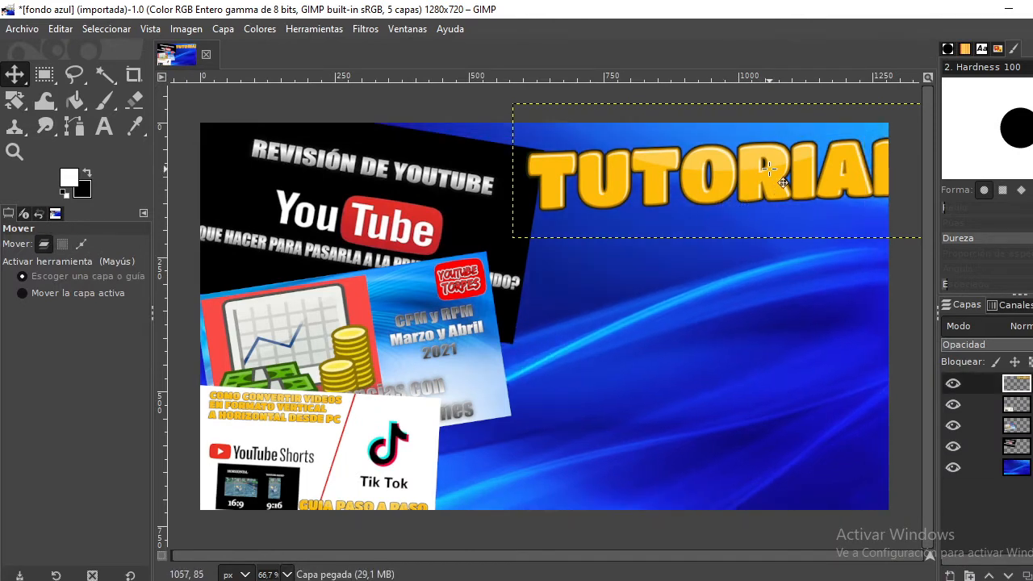
left_click_drag(769, 169, 731, 159)
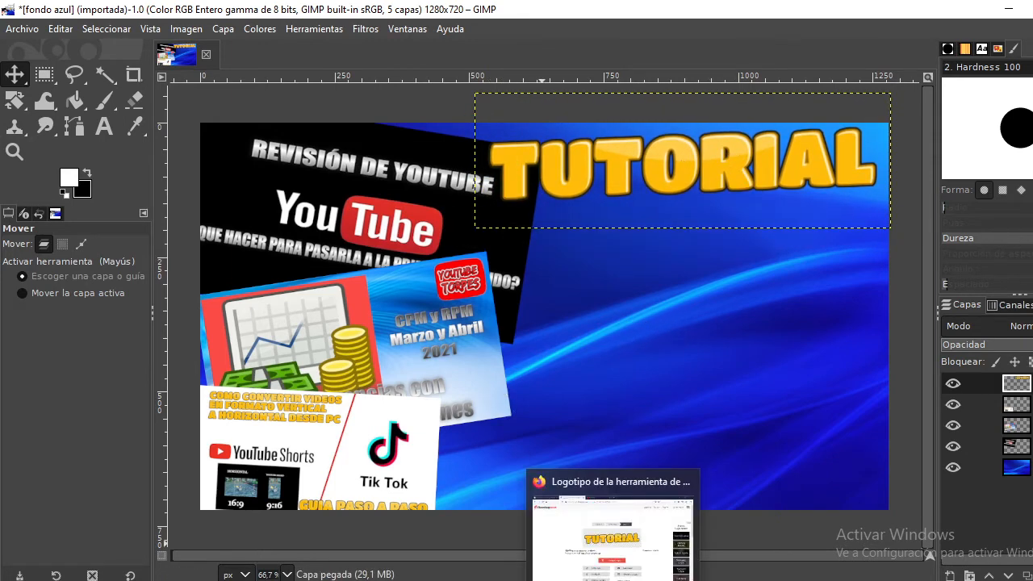
Switch back to FlamingText in Firefox and open the Historietas logo design for editing
left_click(618, 580)
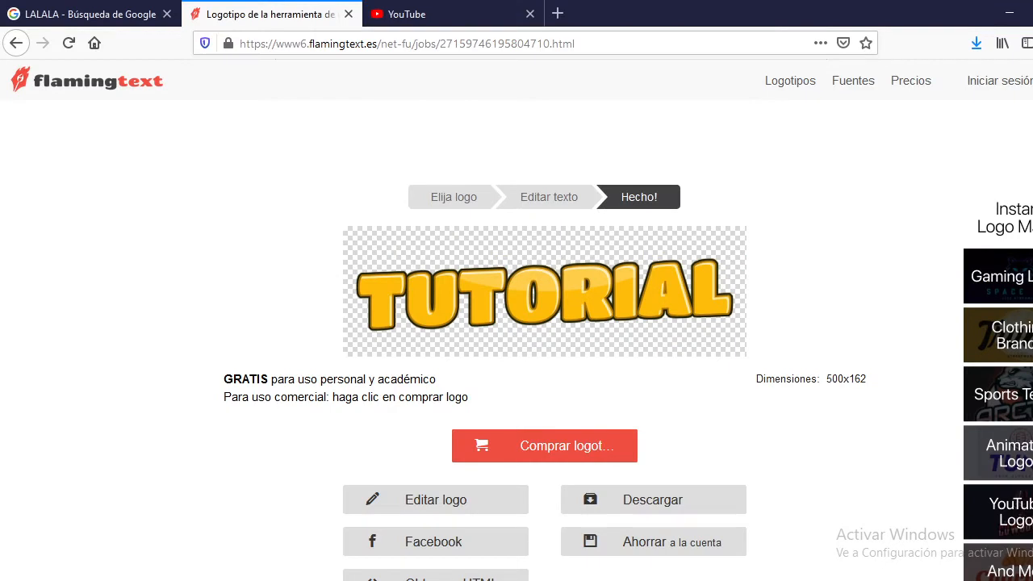
left_click(444, 206)
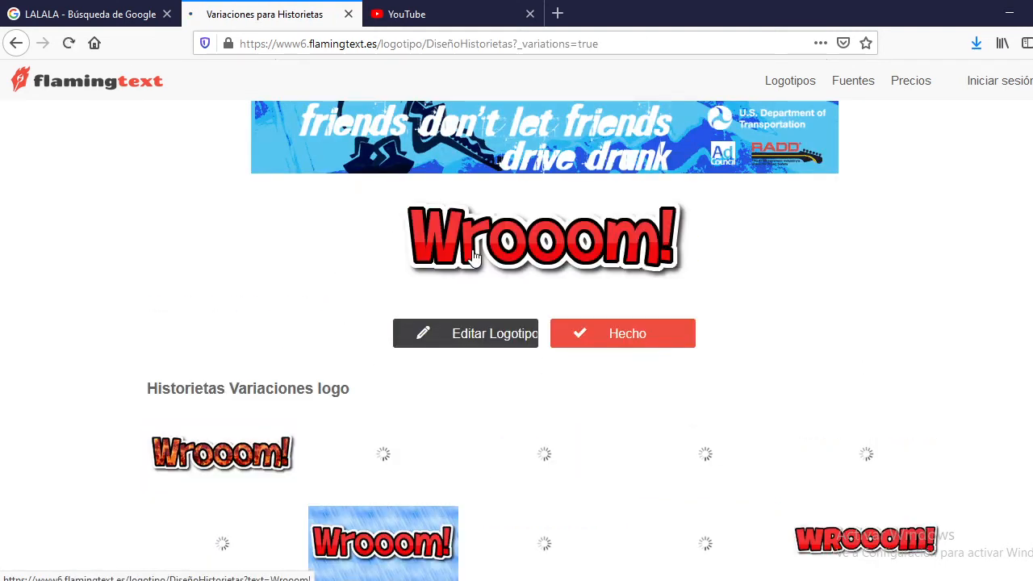
left_click(462, 334)
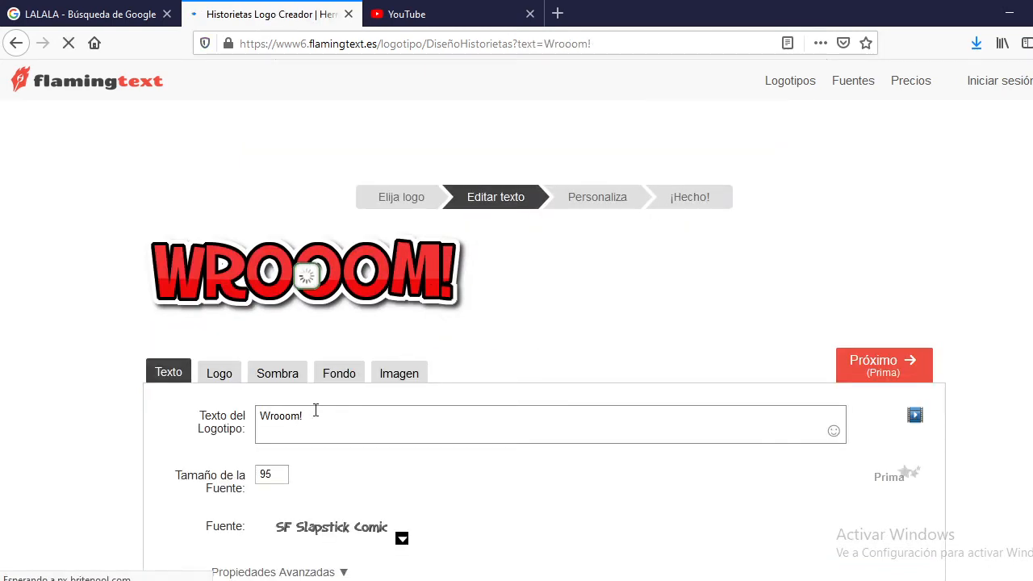
Replace the logo text with two lines: CREA MINIATURAS DE FORMA and RAPIDA Y FACIL PARA YOUTUBE
triple_click(260, 410)
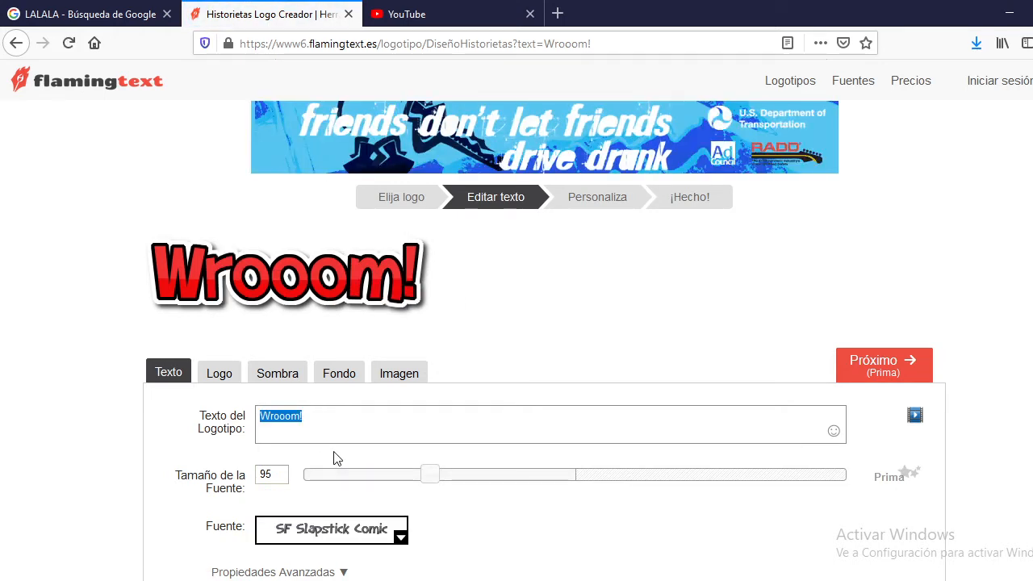
type("CREA")
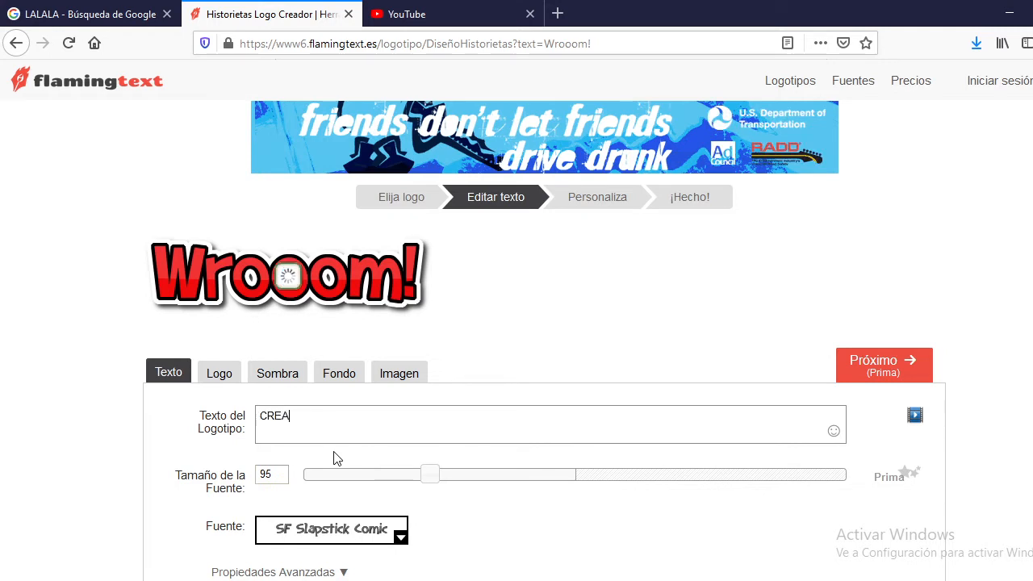
type(" MINIATU")
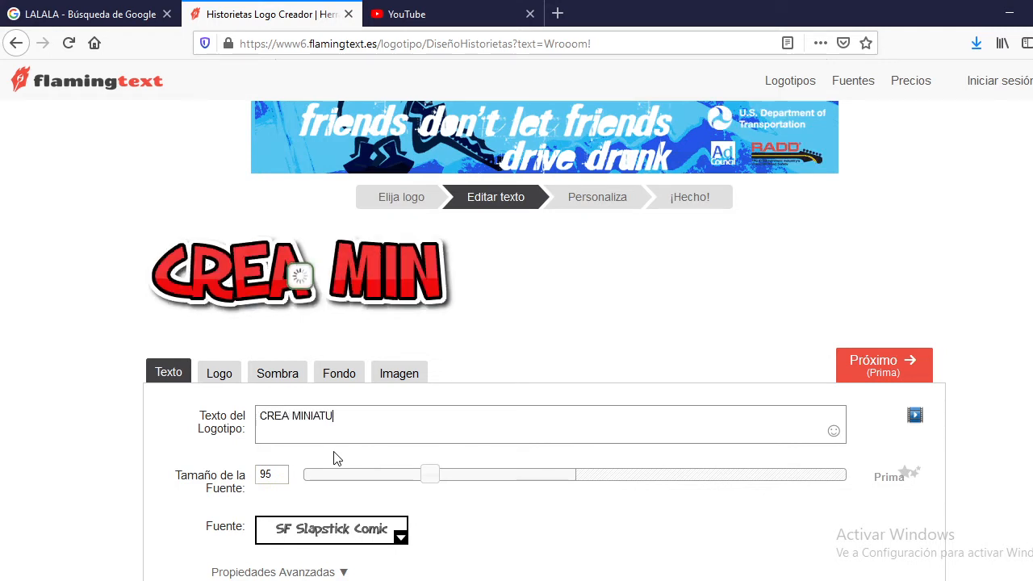
type("RAS DE FORMA")
key("Return")
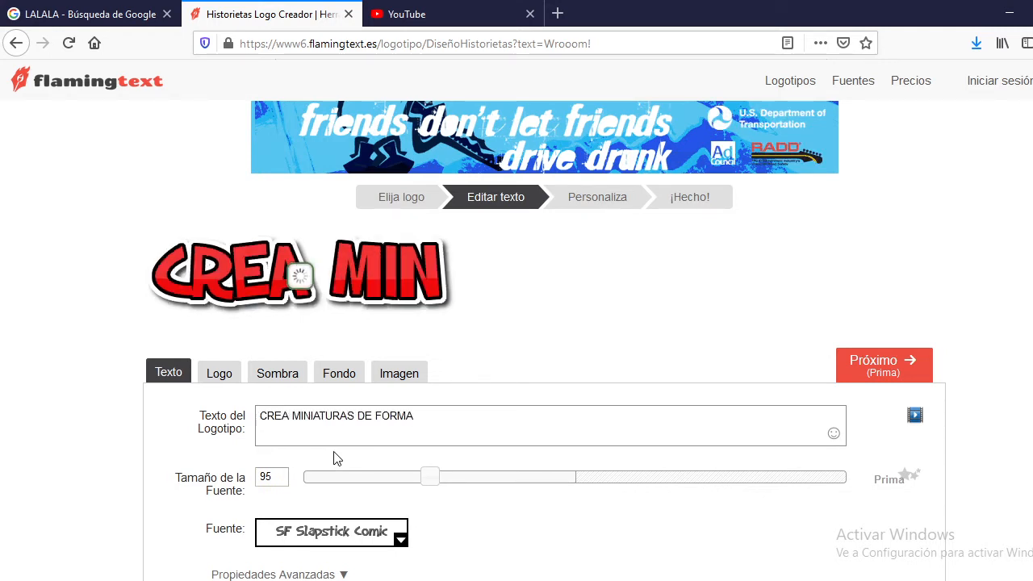
type("RAPIDA Y FACIL PARA Y")
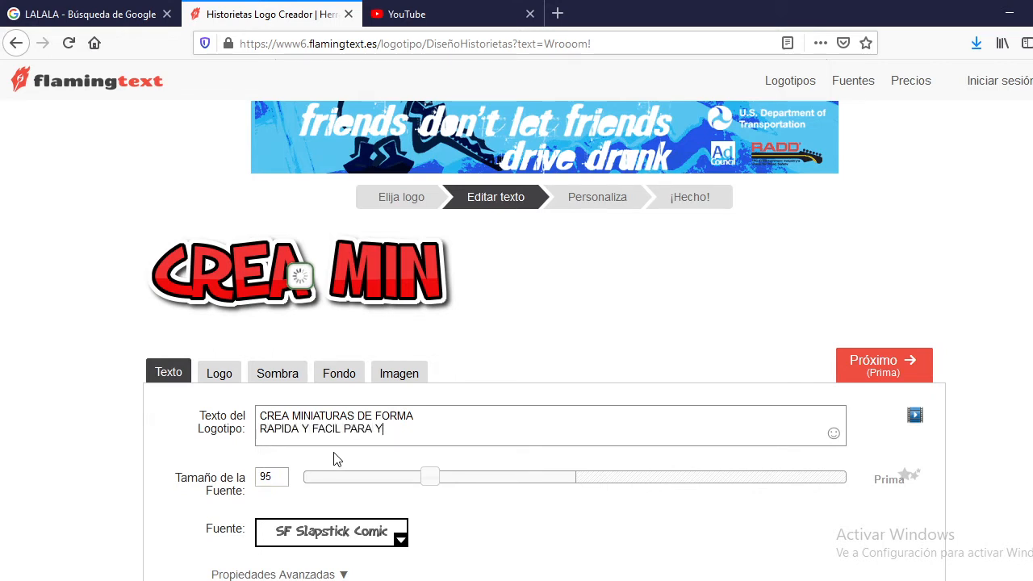
type("OUTUBE")
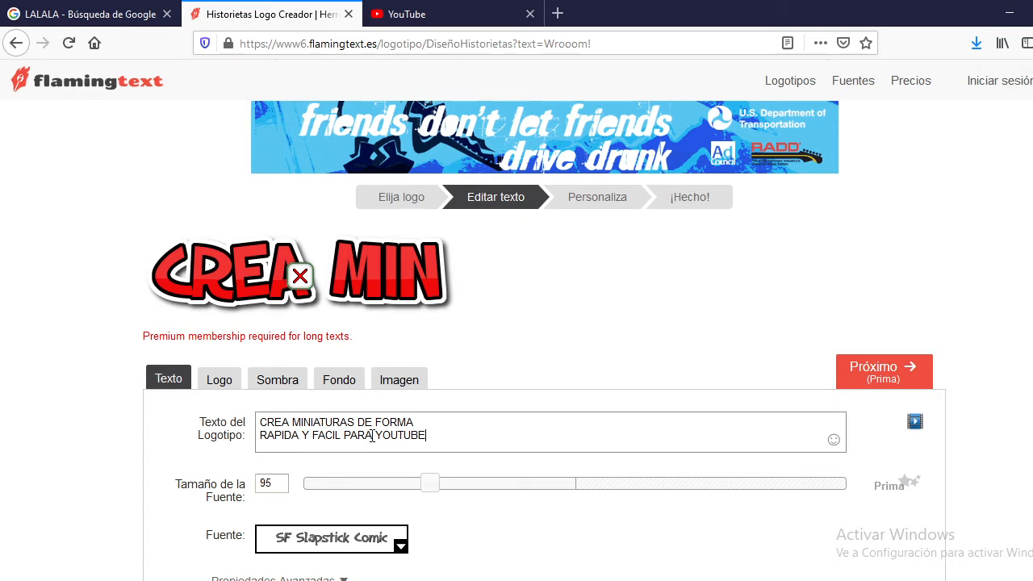
Shorten the logo text's second line to RAPIDA Y FACIL YOUTUBE by removing the word PARA
key("BackSpace")
key("BackSpace")
key("BackSpace")
key("BackSpace")
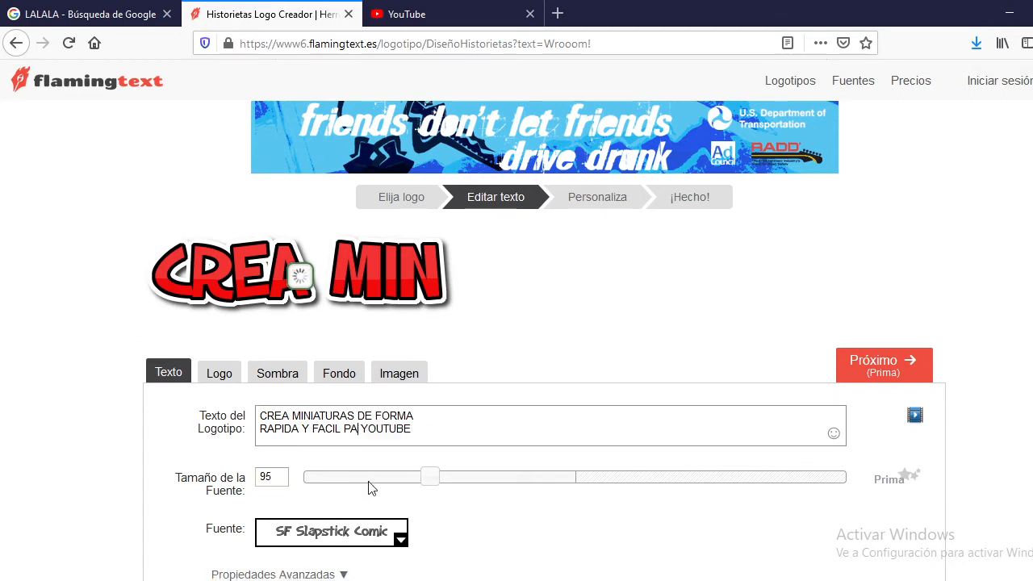
key("BackSpace")
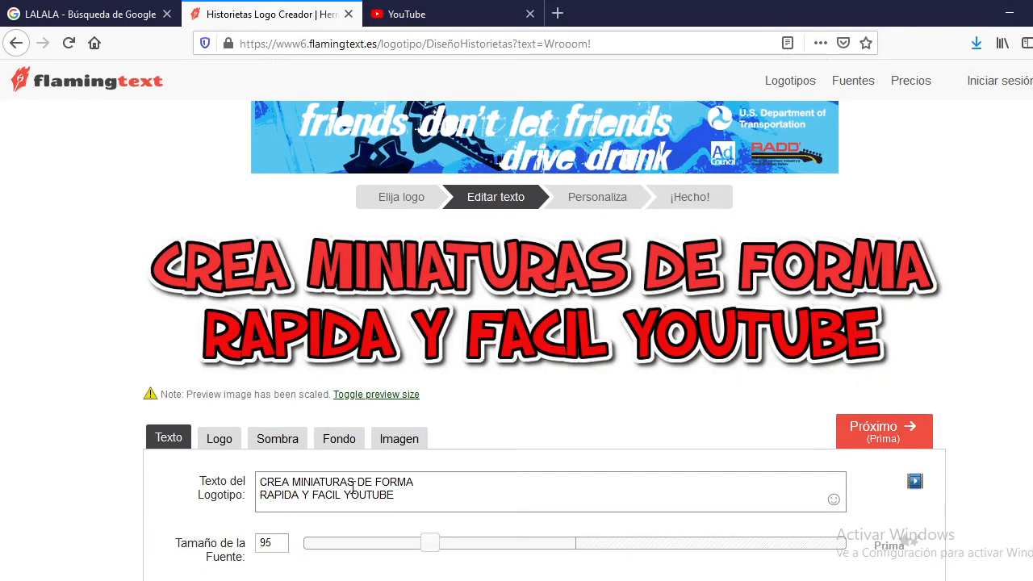
Give the red two-line logo a transparent background, generate the finished logo and copy its image
left_click(339, 443)
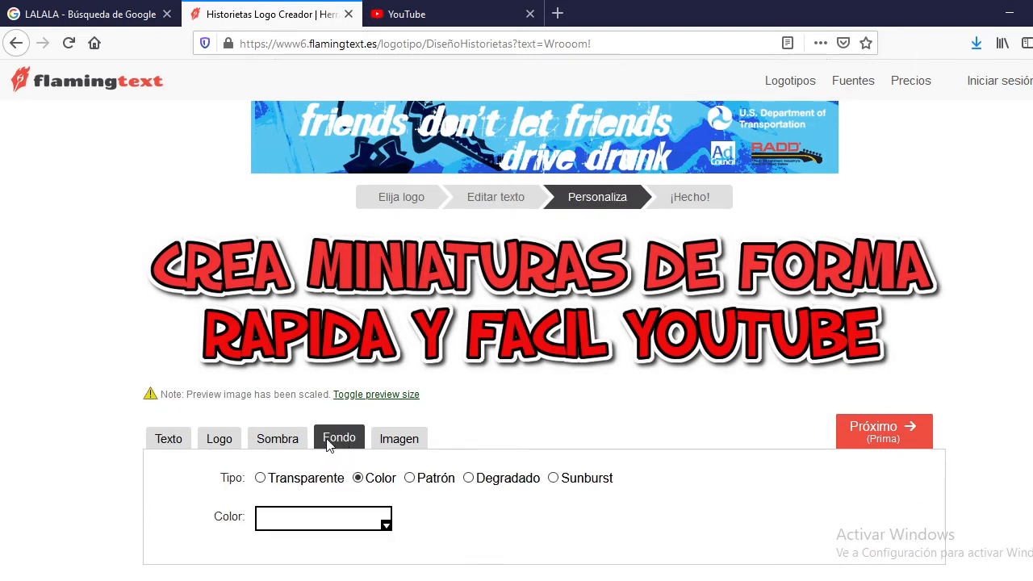
left_click(260, 478)
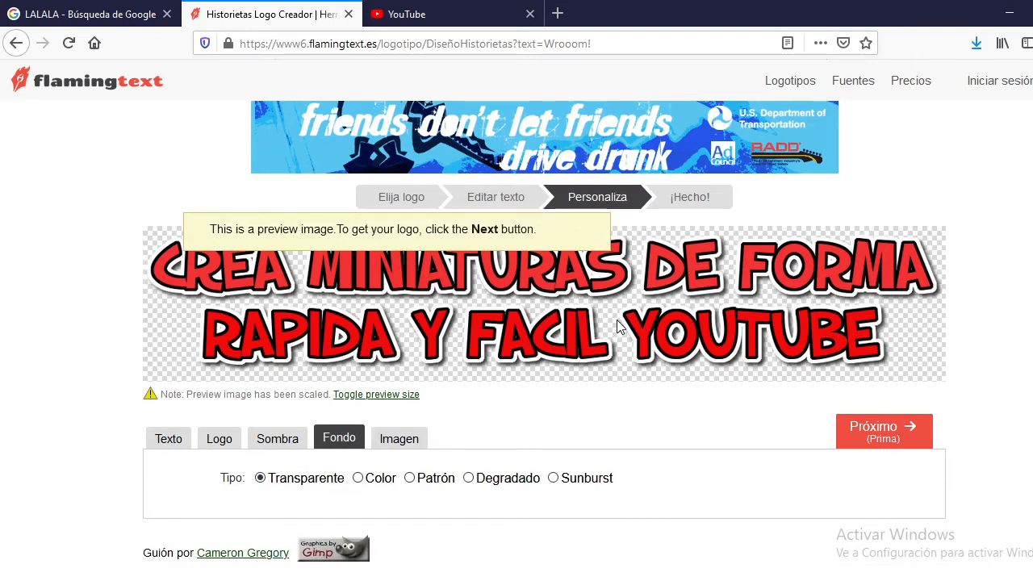
left_click(683, 202)
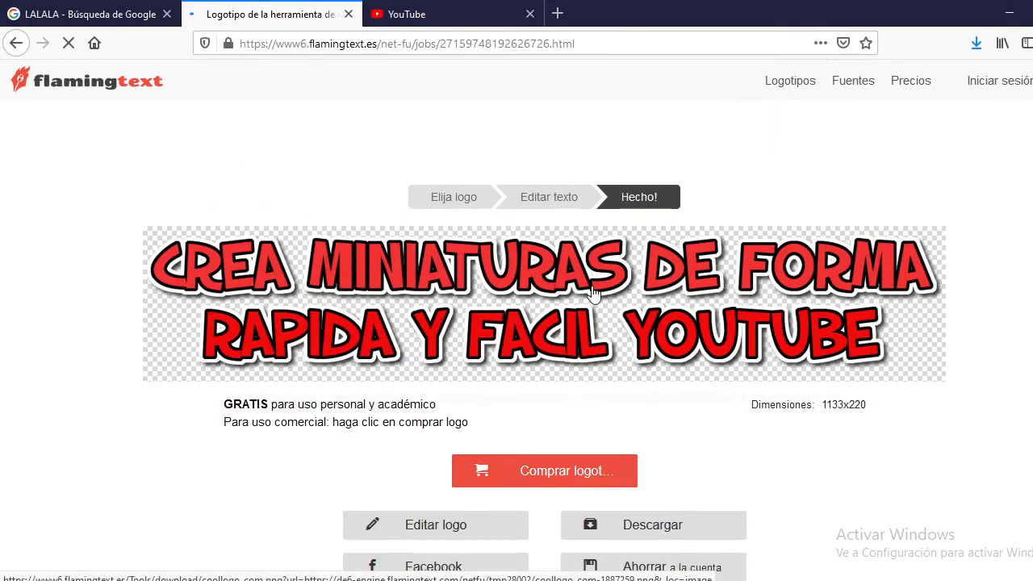
right_click(594, 292)
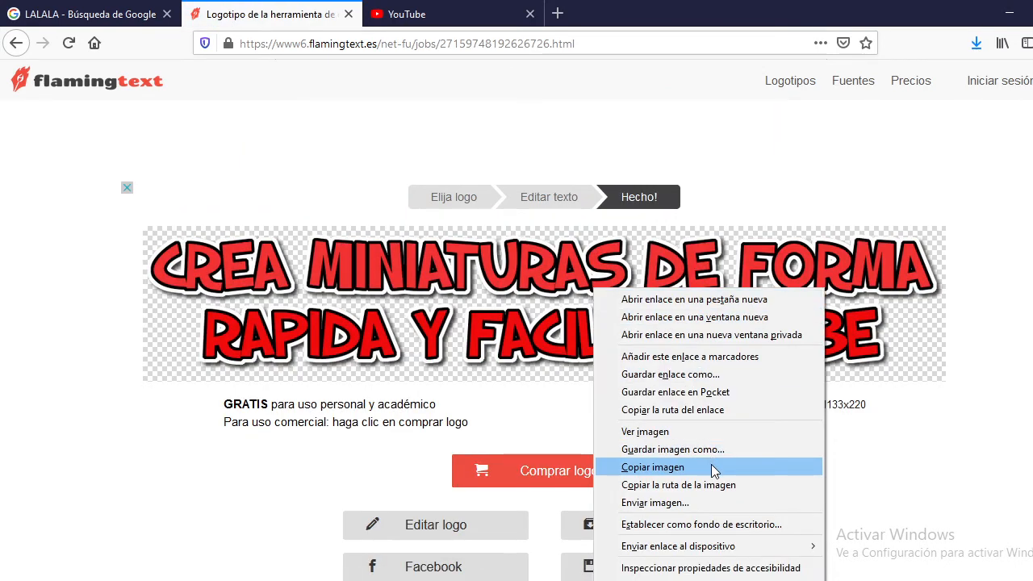
left_click(714, 470)
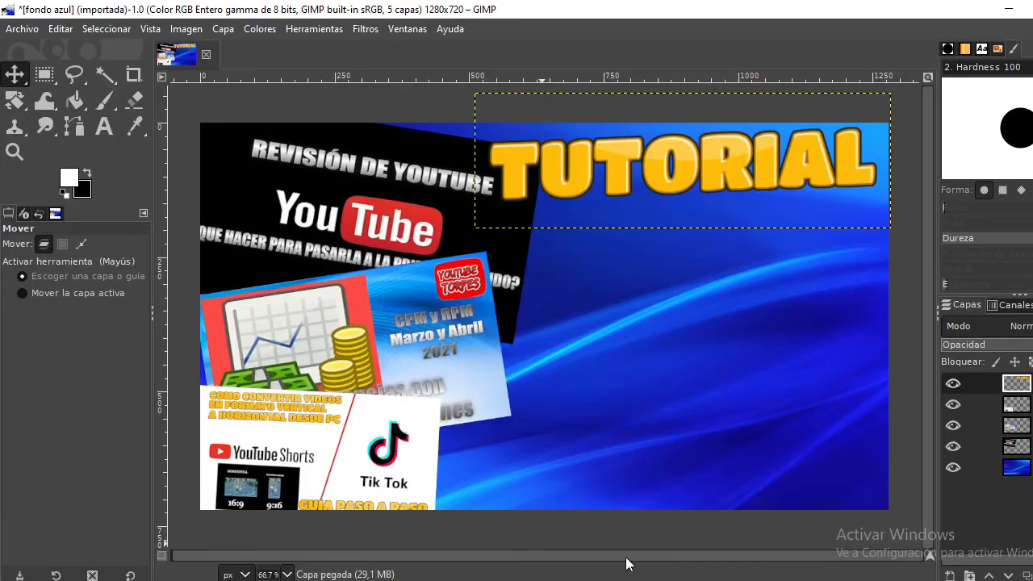
In GIMP, paste the copied red logo as a new layer and move it below the TUTORIAL text, across the canvas's middle
left_click(70, 33)
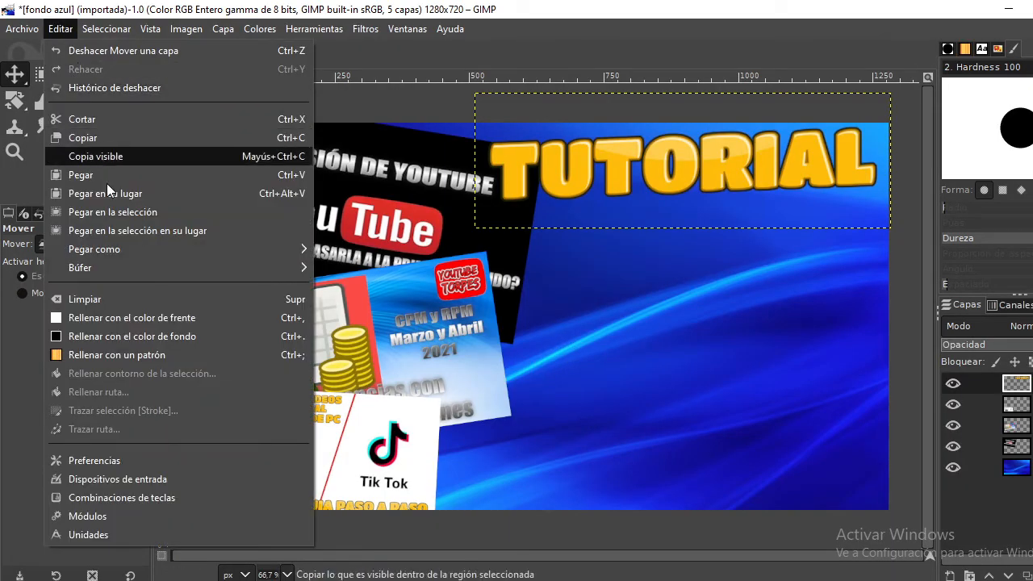
mouse_move(239, 254)
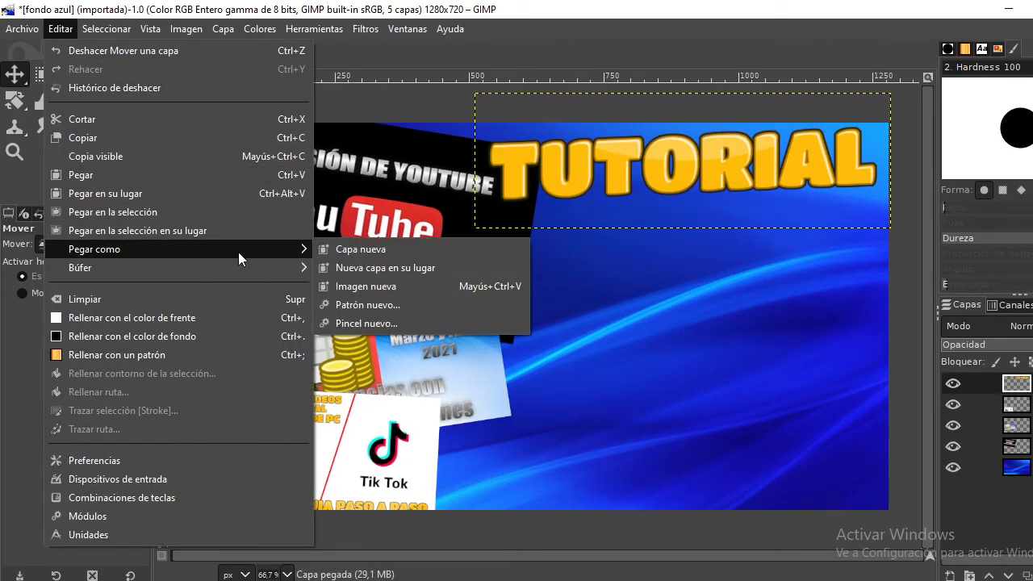
left_click(443, 251)
left_click_drag(573, 148, 461, 299)
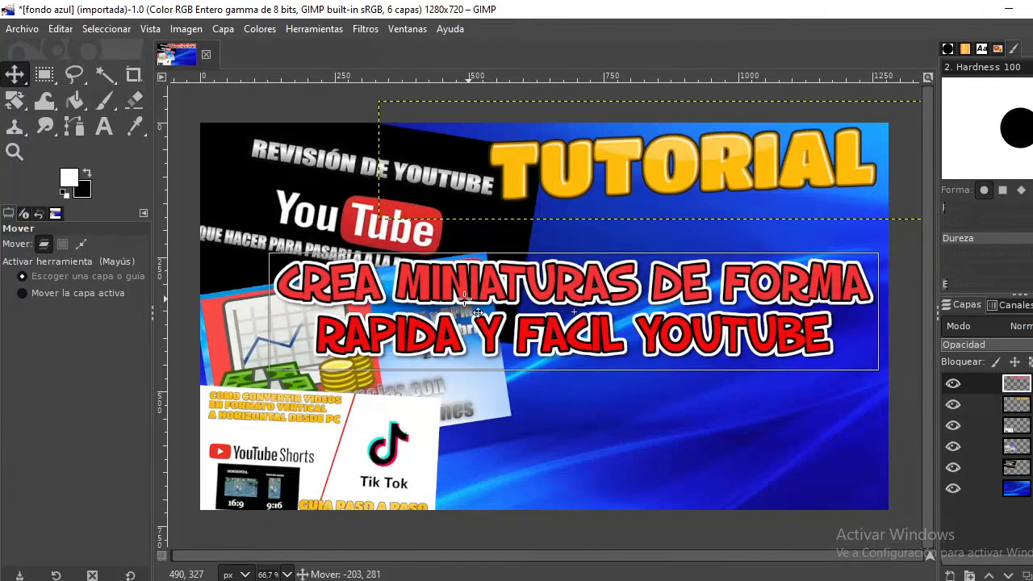
Scale the red two-line text layer proportionally to 715 x 139 px and move it beneath the TUTORIAL text
right_click(623, 307)
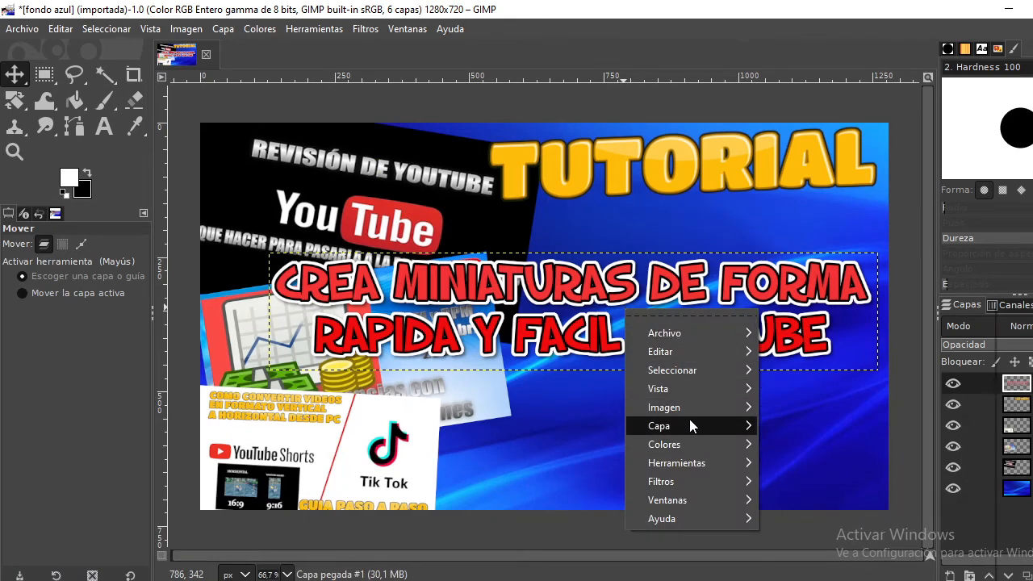
mouse_move(689, 418)
left_click(795, 570)
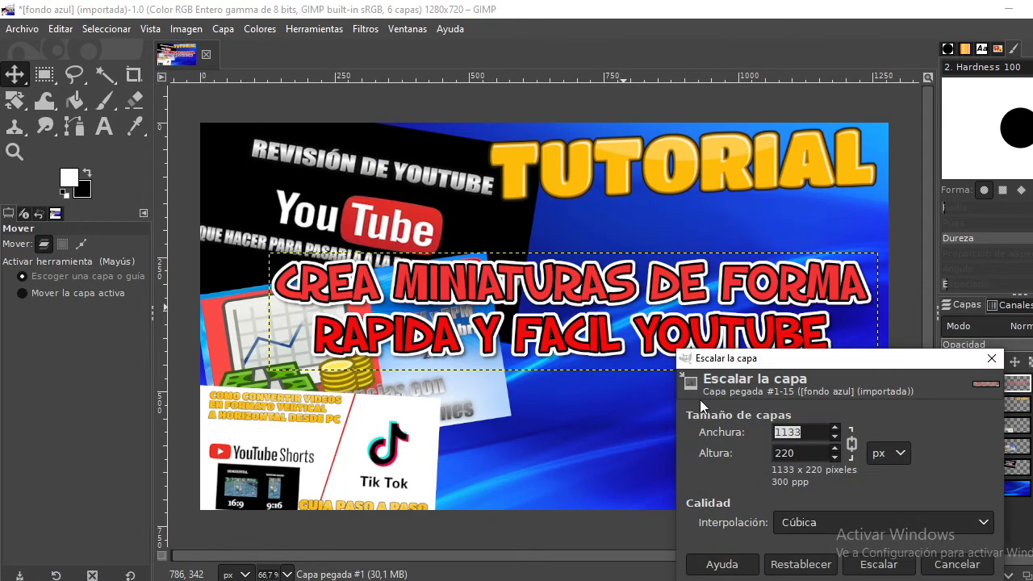
left_click_drag(833, 436, 832, 437)
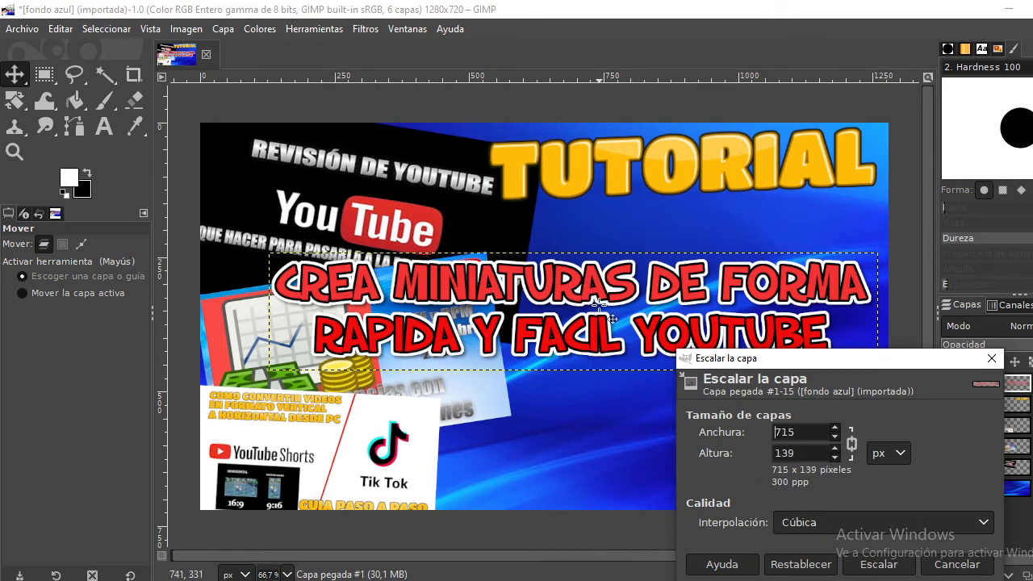
left_click(893, 571)
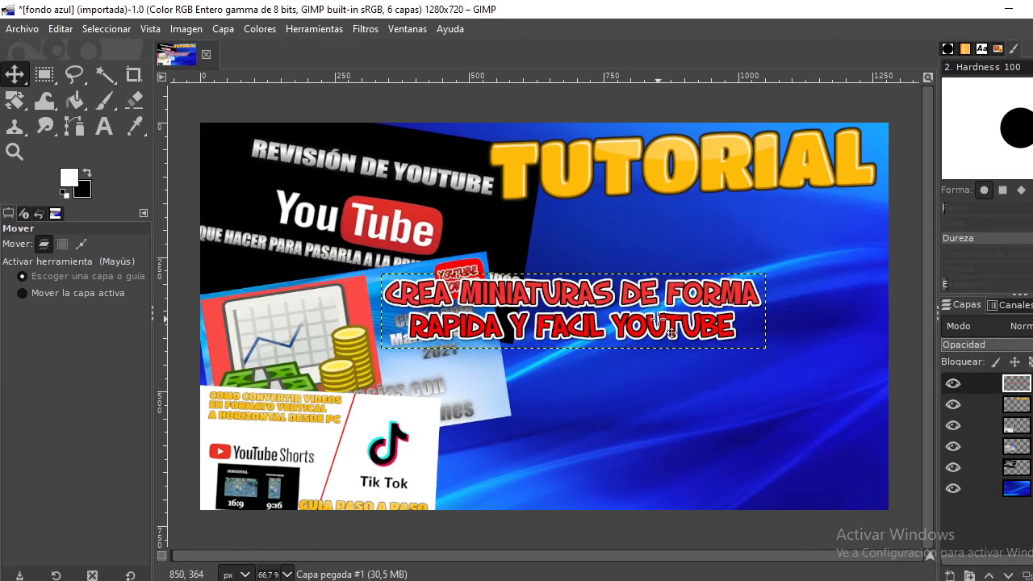
left_click_drag(679, 332, 790, 284)
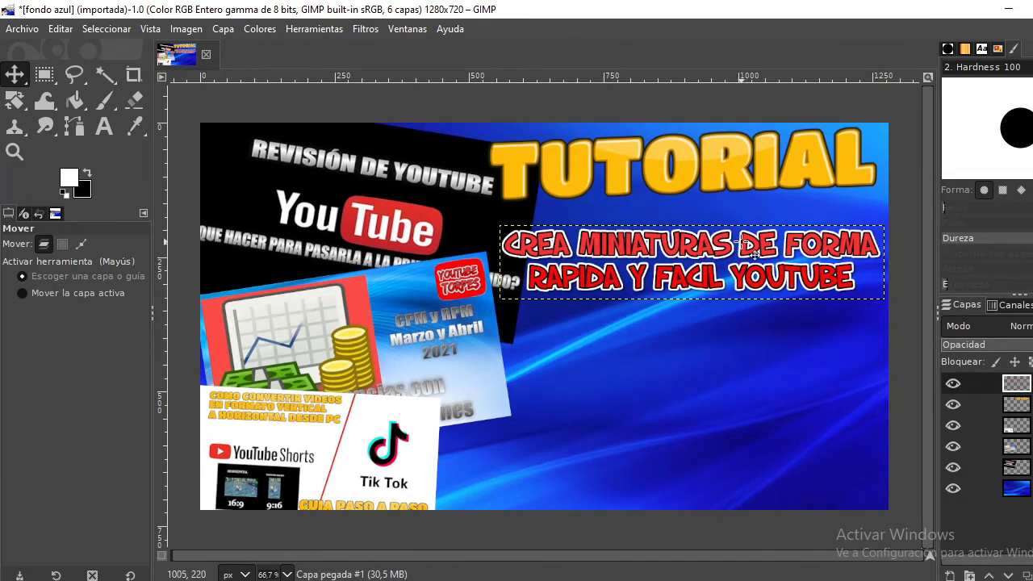
Stretch the red text layer taller with its proportions unlinked, keeping the 715 px width, and move it slightly down, clear of TUTORIAL
right_click(743, 273)
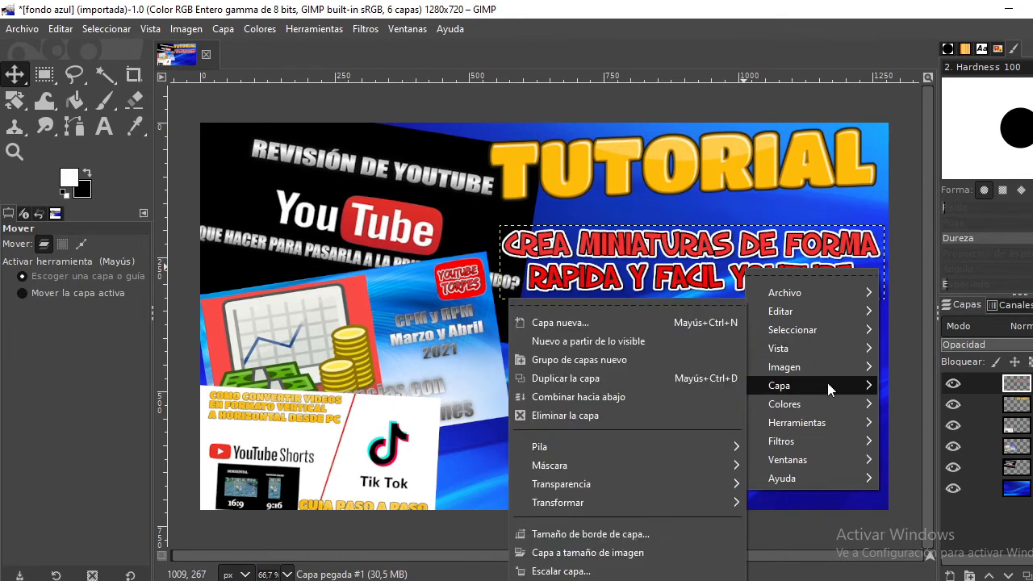
mouse_move(861, 385)
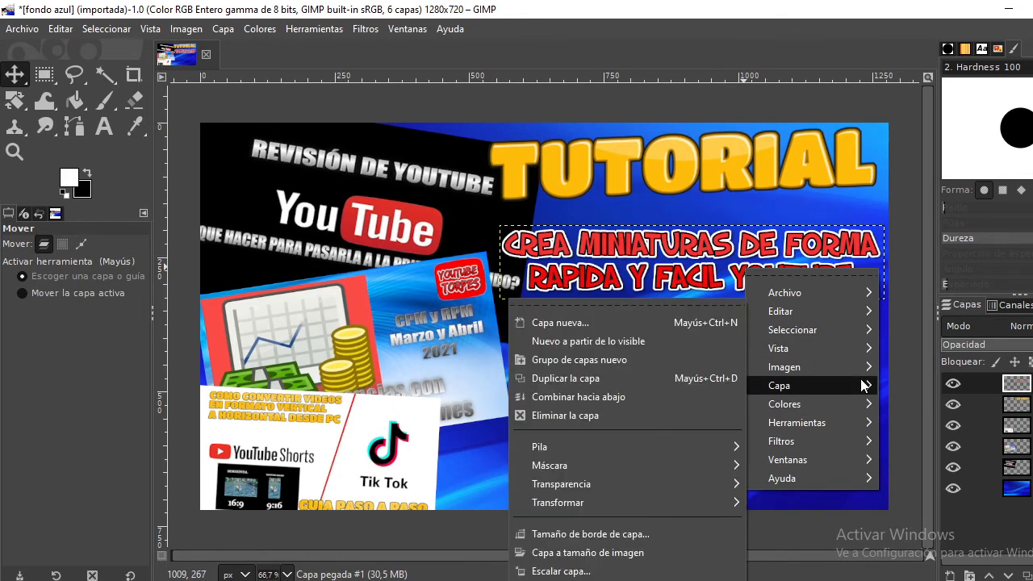
left_click(587, 571)
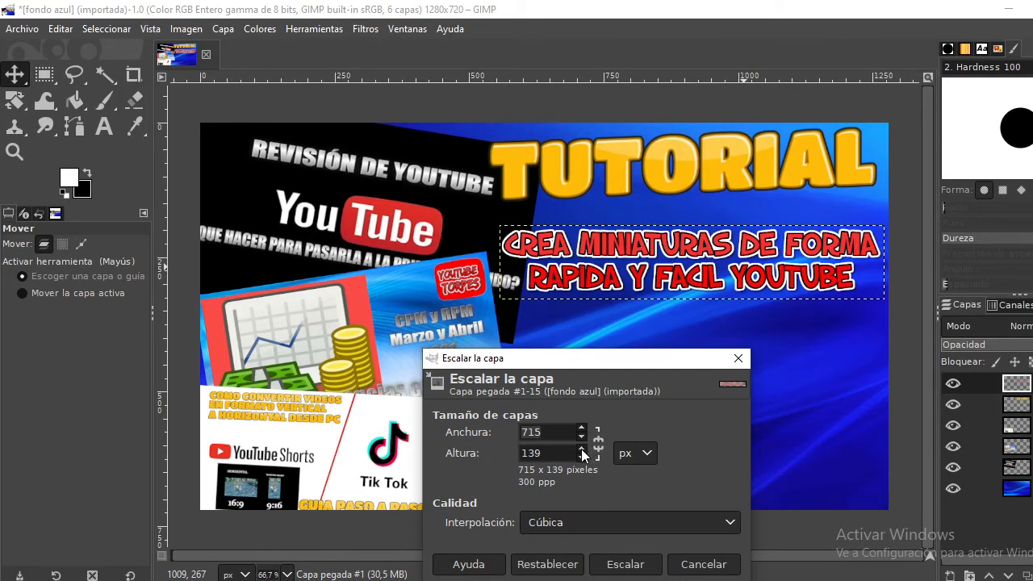
left_click_drag(581, 449, 581, 449)
left_click(581, 449)
left_click(581, 448)
left_click(624, 564)
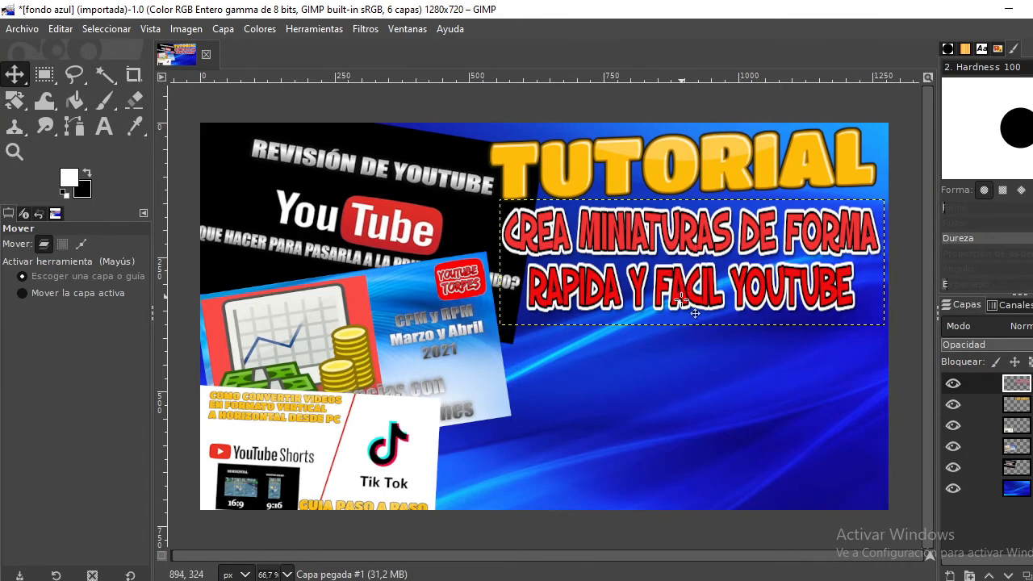
left_click_drag(701, 270, 688, 300)
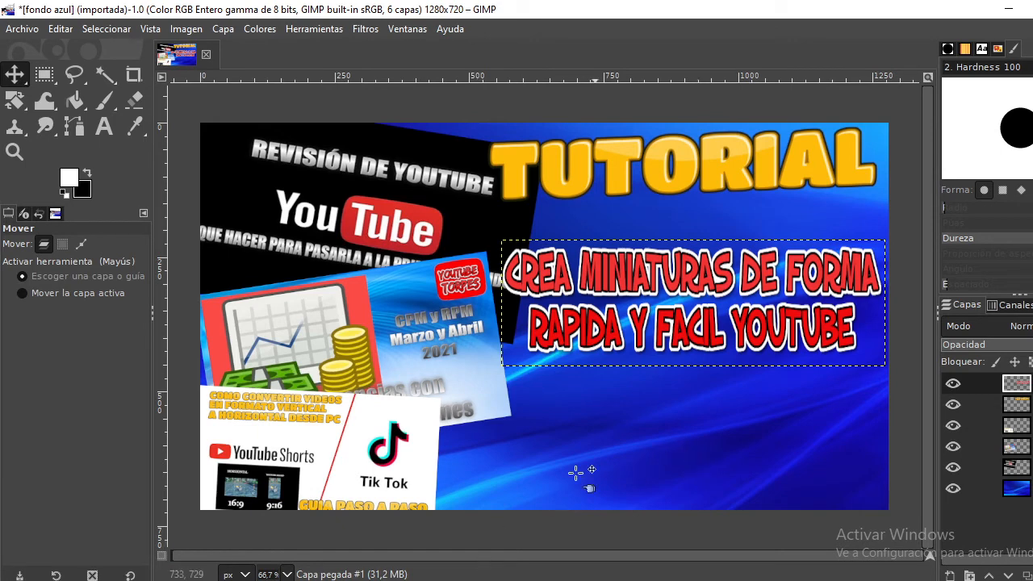
Switch to FlamingText in the browser and open the Día de los Inocentes design from the second page of all logos for editing
left_click(600, 580)
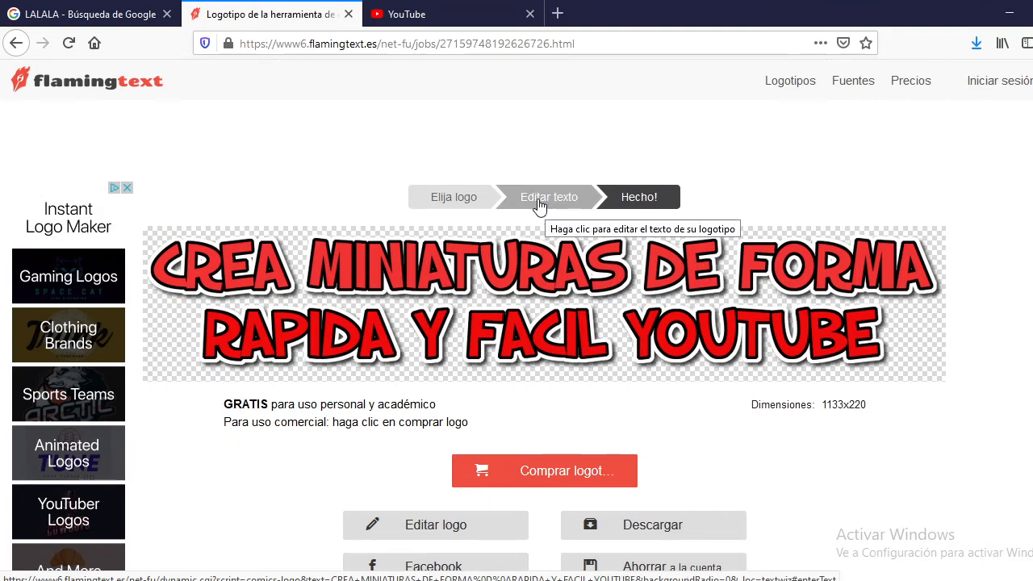
left_click(486, 201)
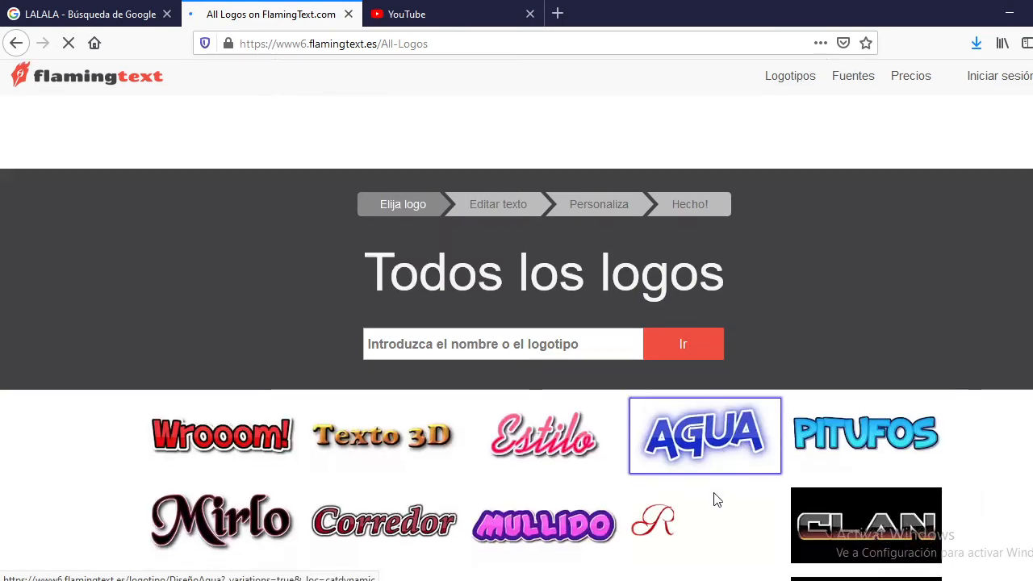
scroll(722, 447, "down", 3)
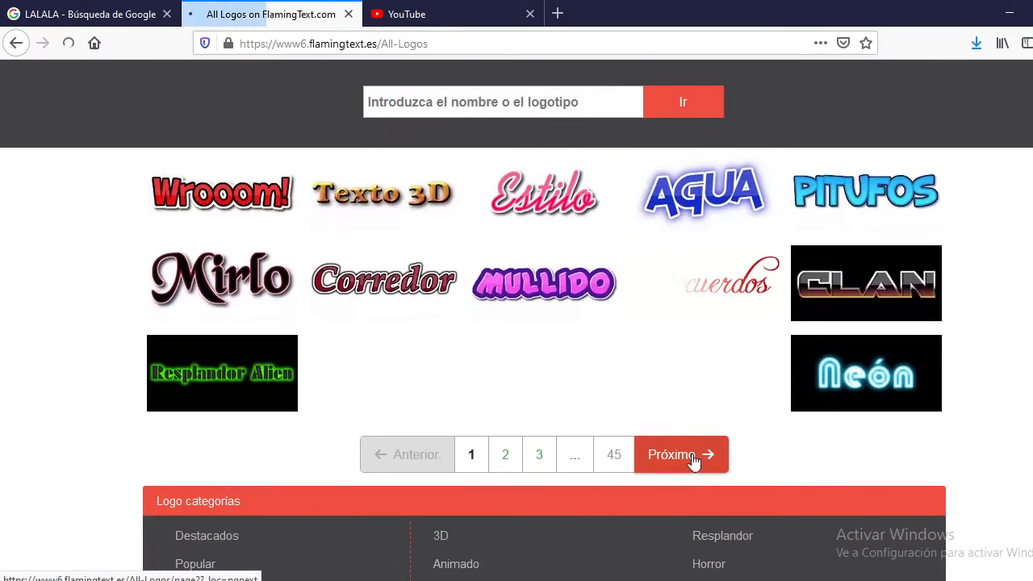
left_click(692, 457)
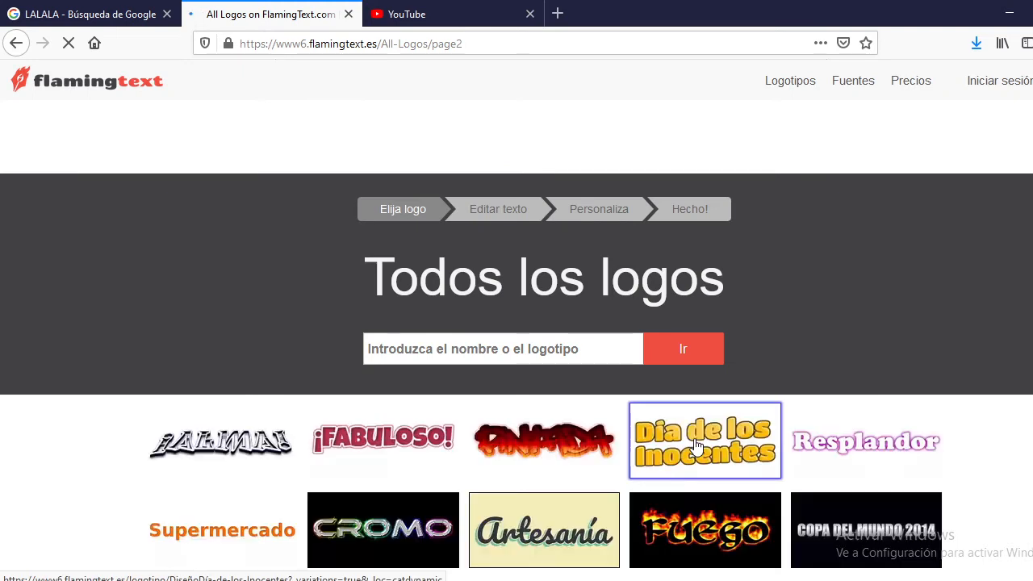
left_click(697, 447)
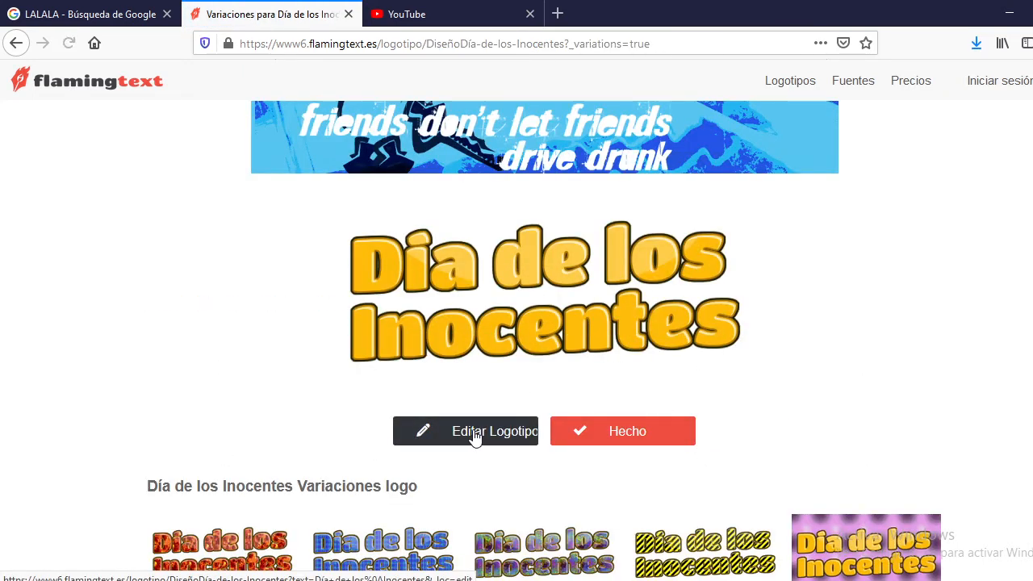
left_click(474, 436)
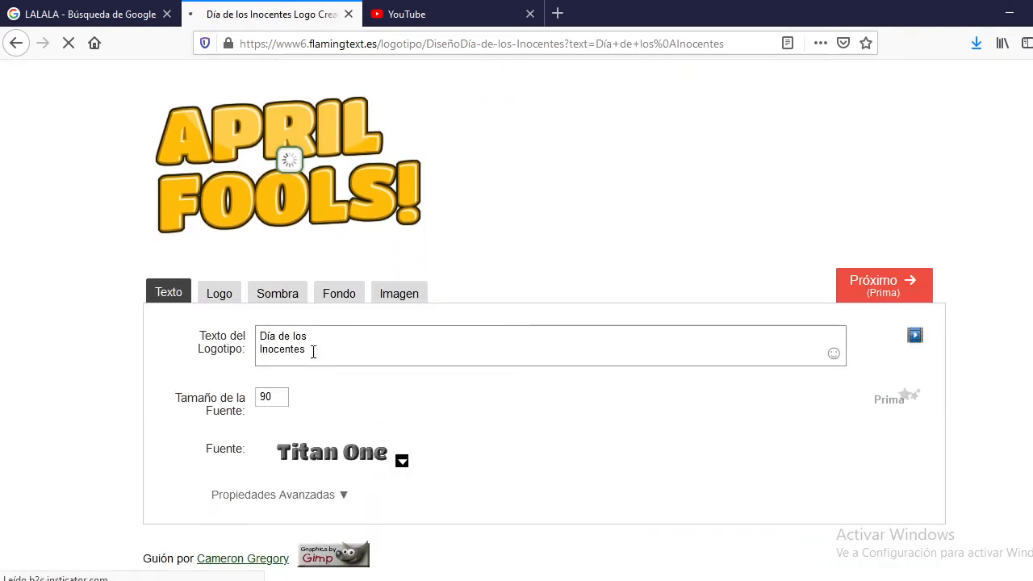
Replace the logo text with two lines: CONSIGUE MAS CLICK and EN TUS VIDEOS
left_click_drag(314, 352, 251, 336)
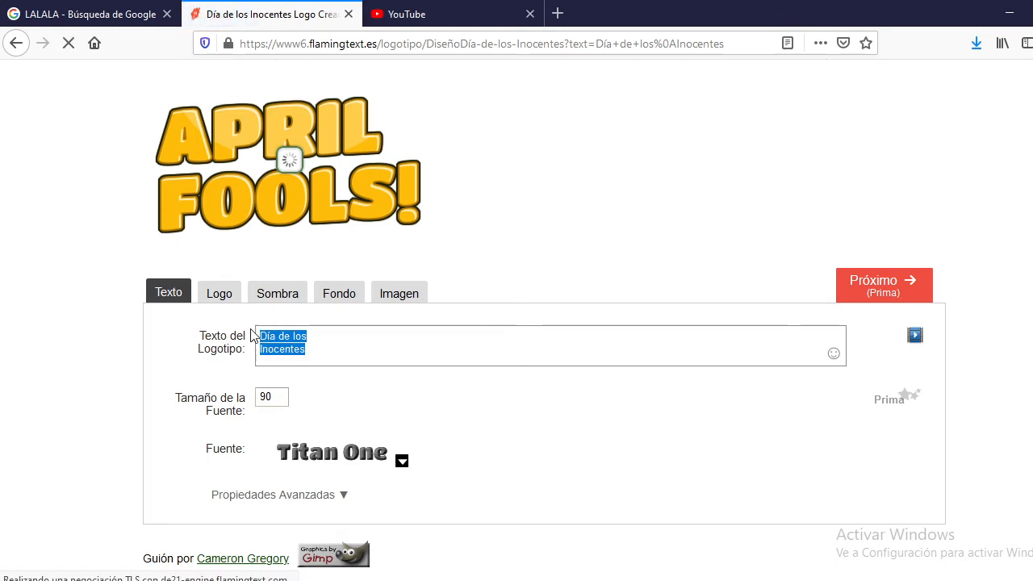
type("cno")
key("BackSpace")
key("BackSpace")
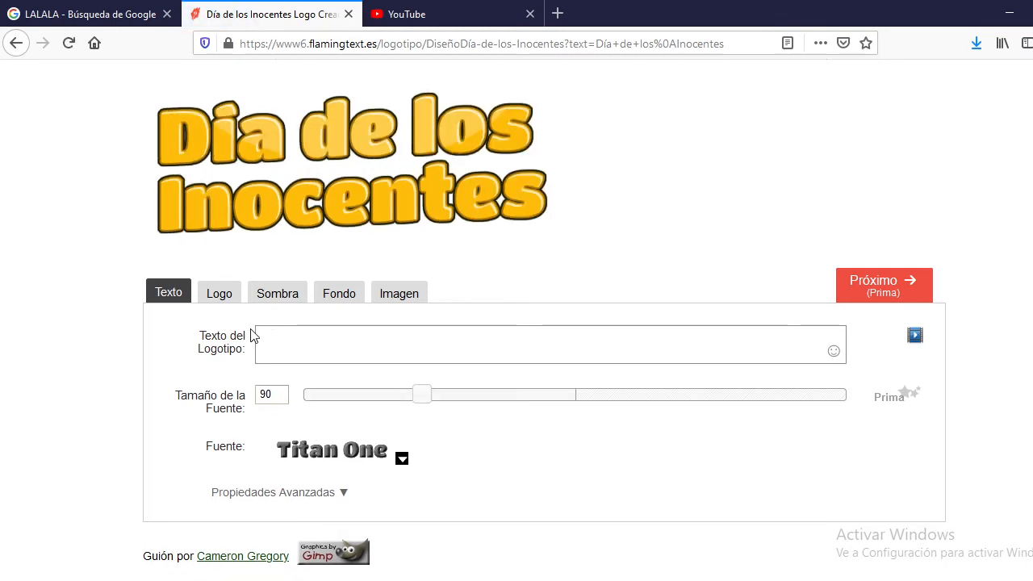
type("CONSIGUE MAS CLI")
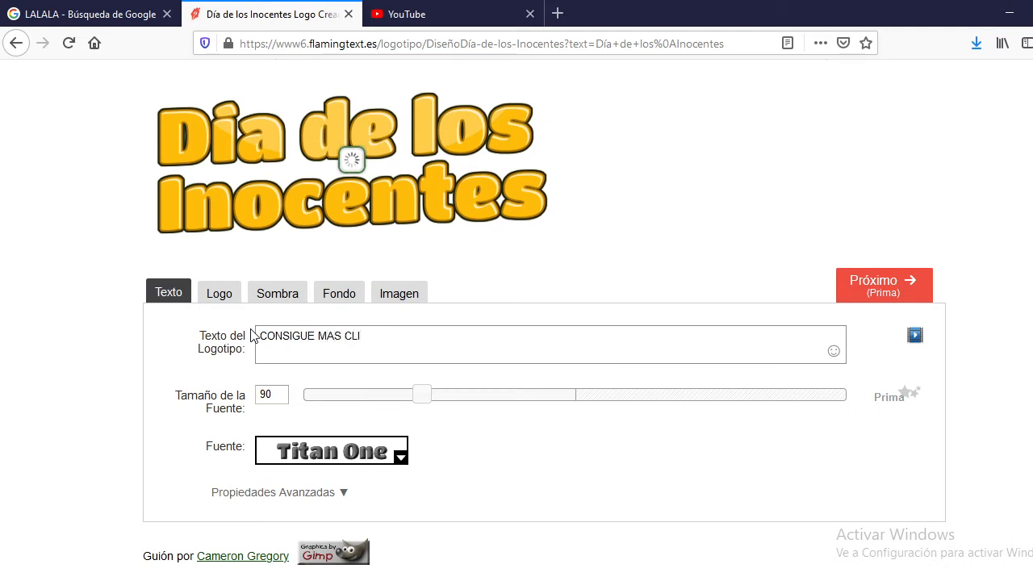
type("CK")
key("Return")
type("EN ")
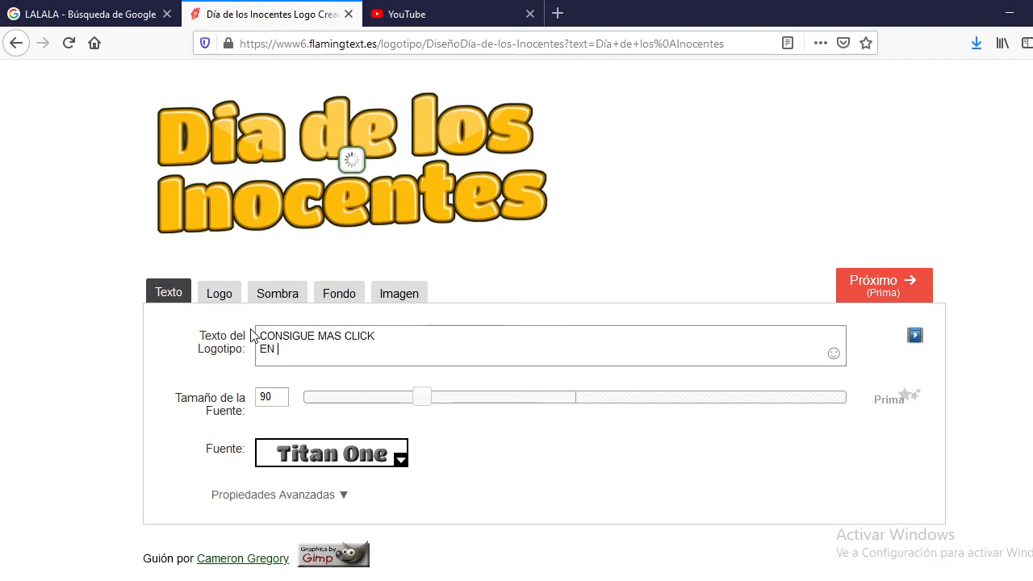
type("TUS VIDEOS")
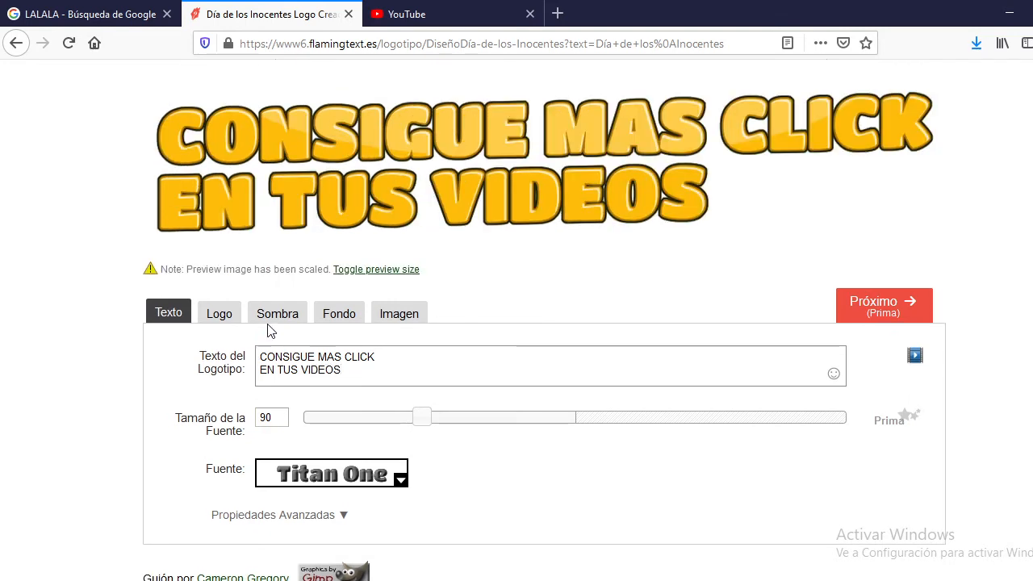
Set the logo's solid background color to red #ff2500
left_click(335, 321)
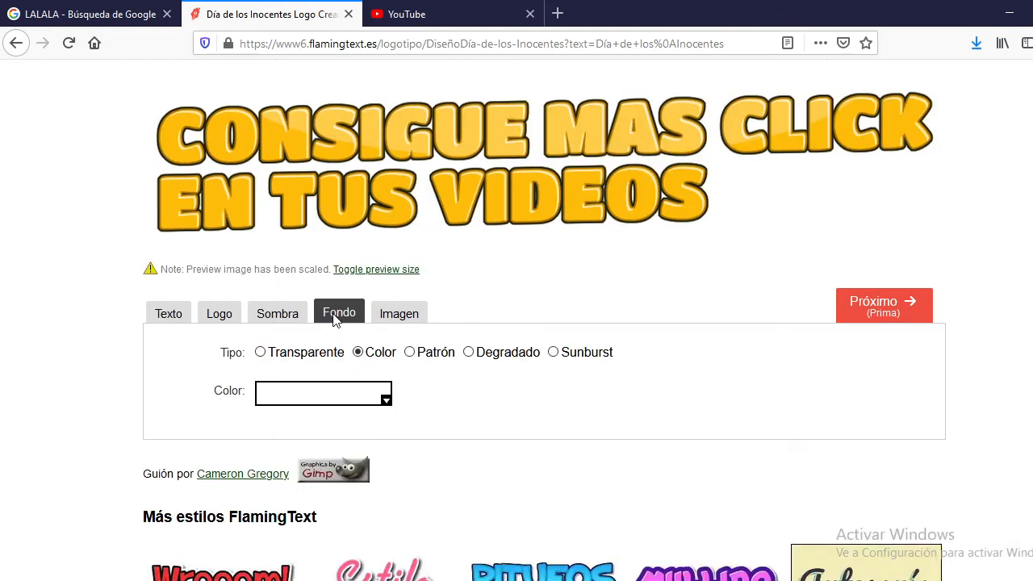
left_click(385, 402)
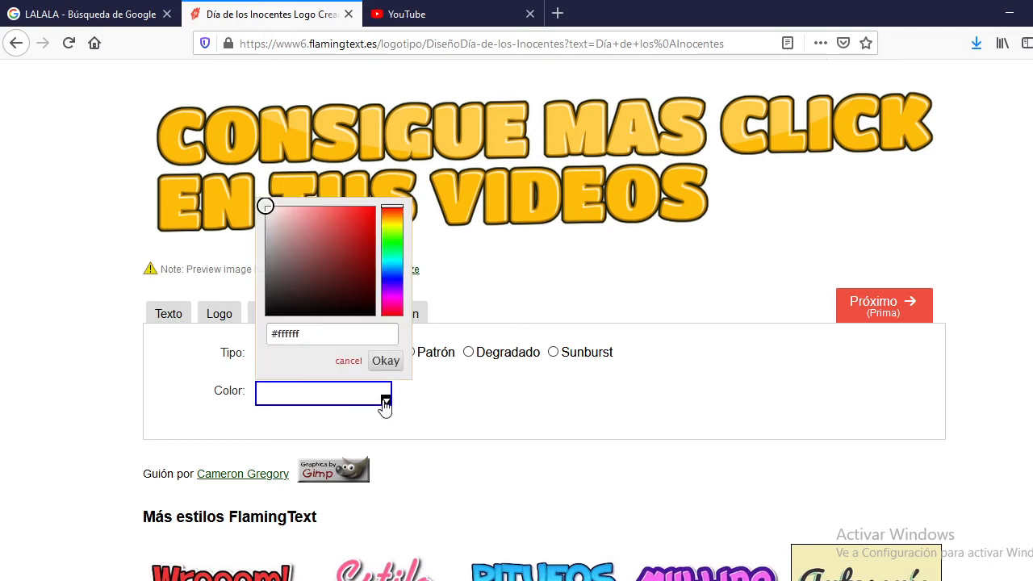
left_click(401, 209)
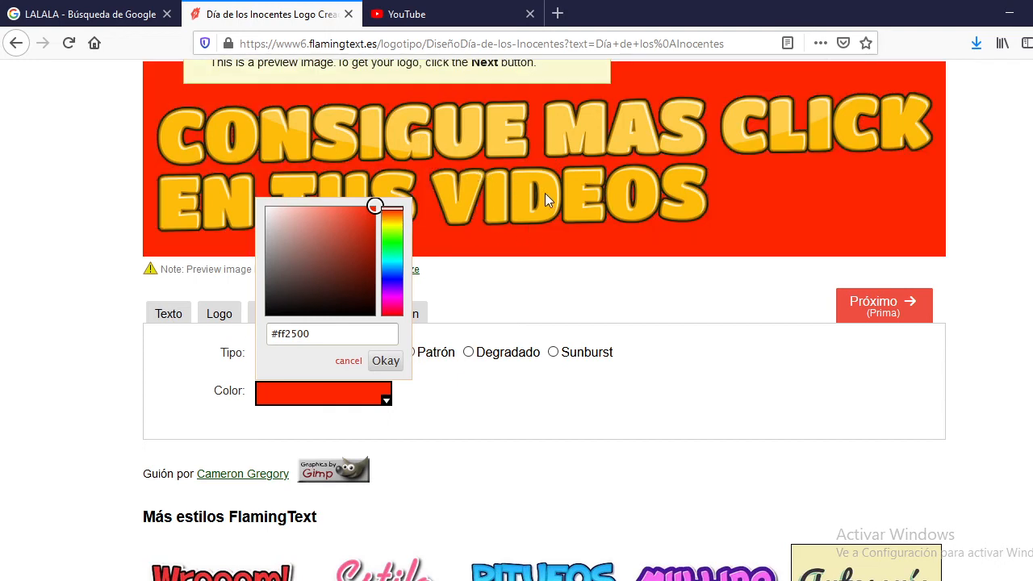
left_click(388, 363)
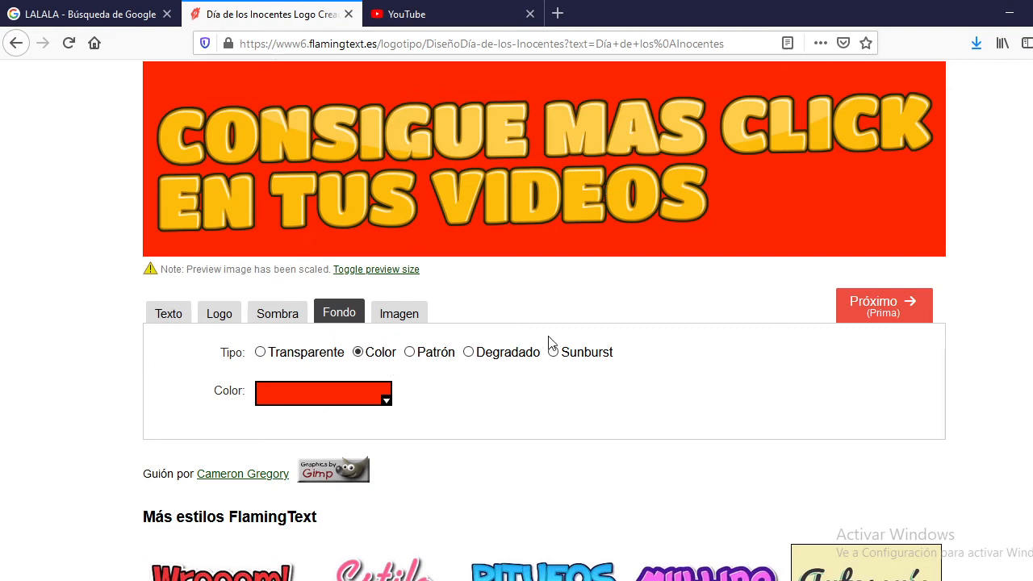
Generate the finished CONSIGUE MAS CLICK logo and copy its image
scroll(549, 338, "up", 3)
left_click(687, 206)
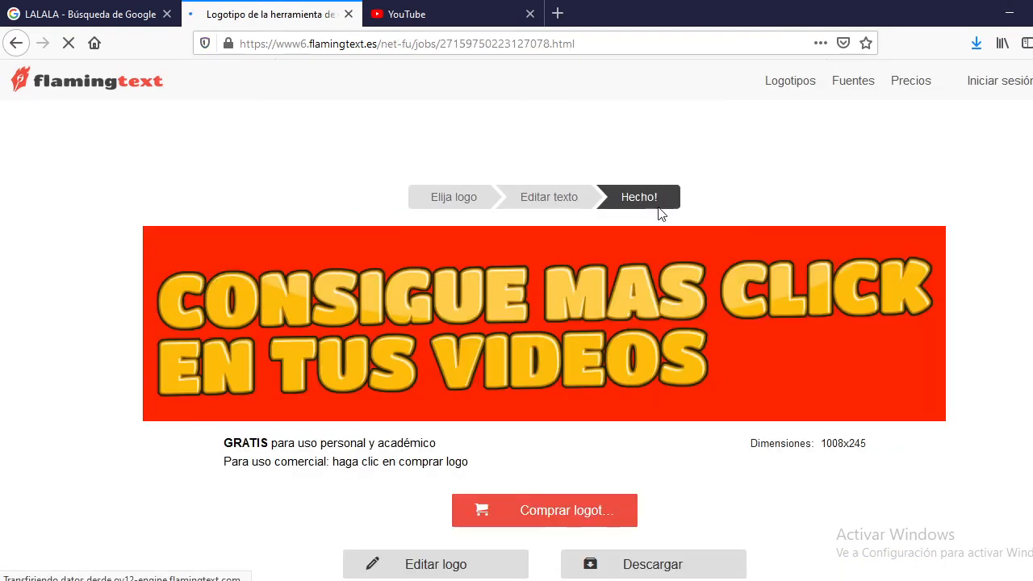
right_click(546, 315)
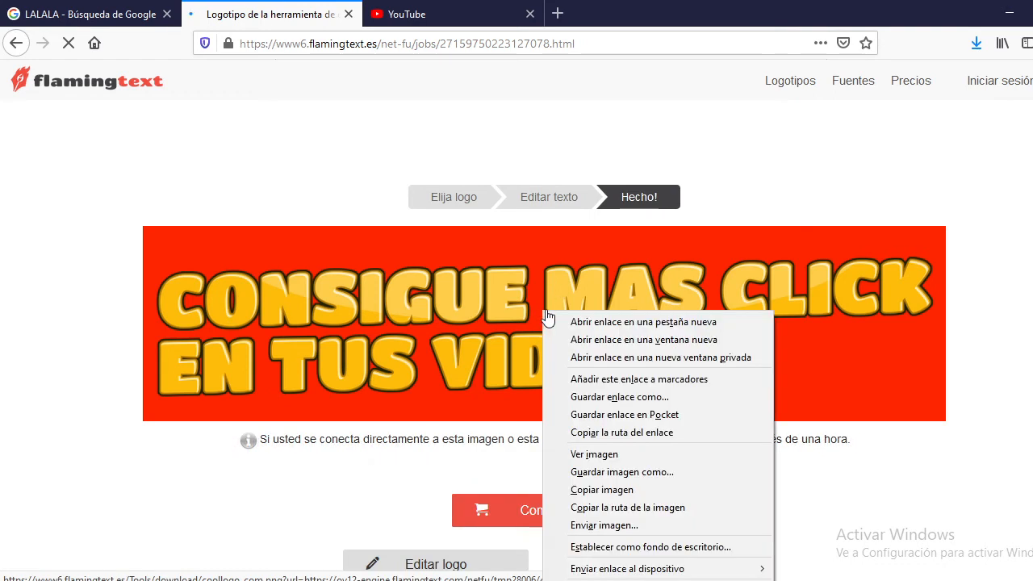
left_click(638, 494)
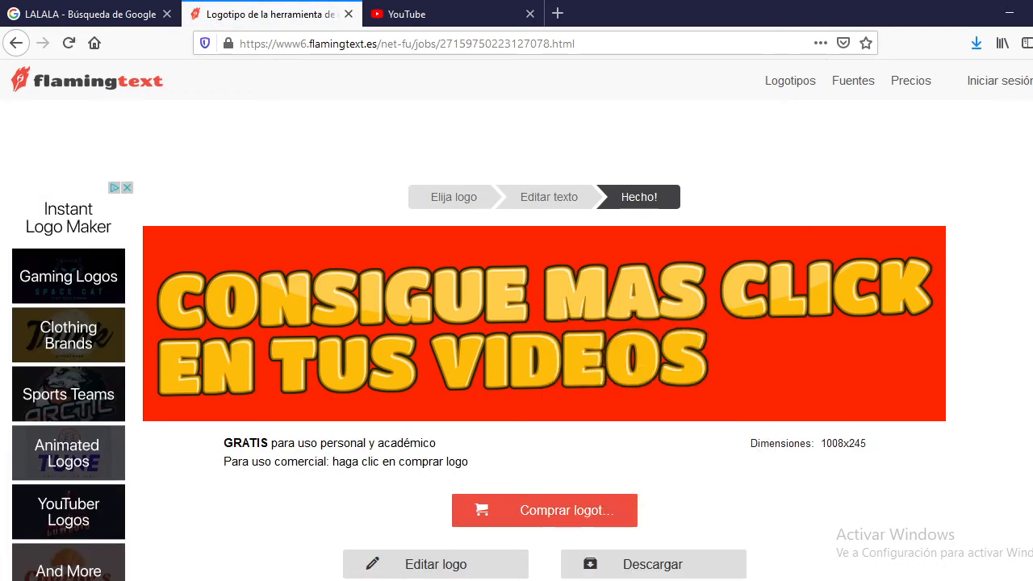
In GIMP, paste the copied logo as a new layer and move it below the red text, along the canvas's bottom edge
left_click(559, 580)
left_click(60, 29)
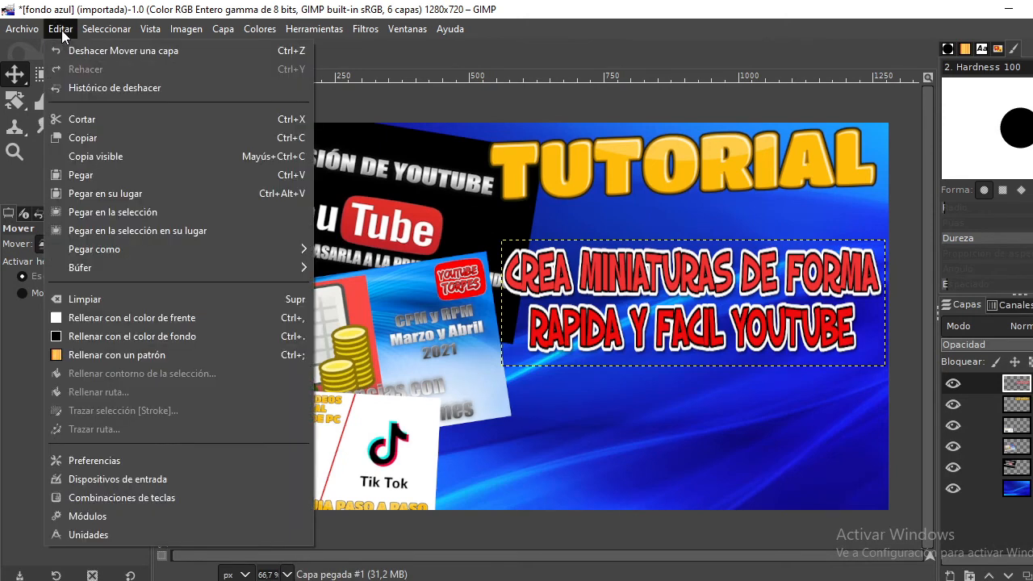
mouse_move(273, 256)
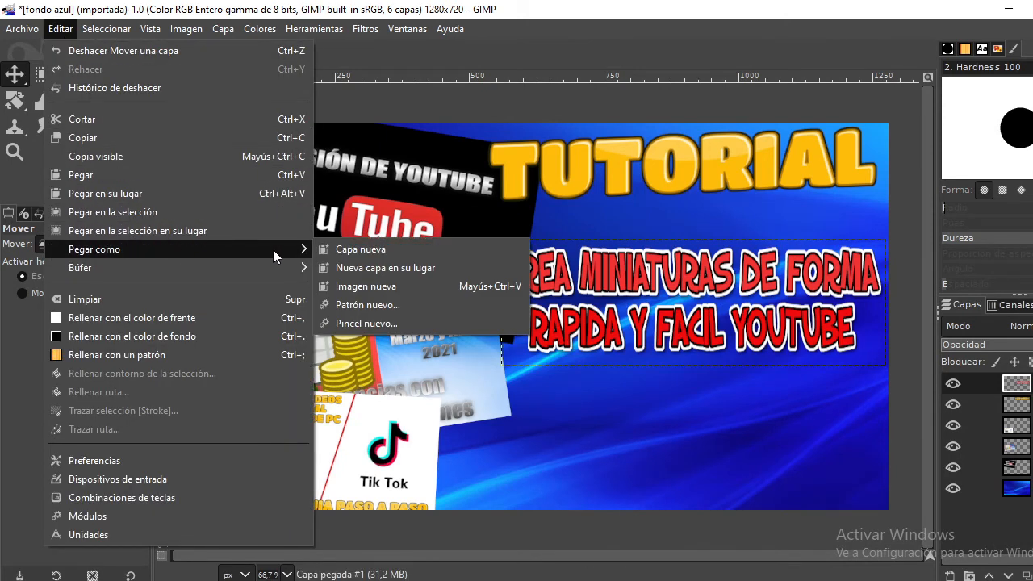
left_click(383, 248)
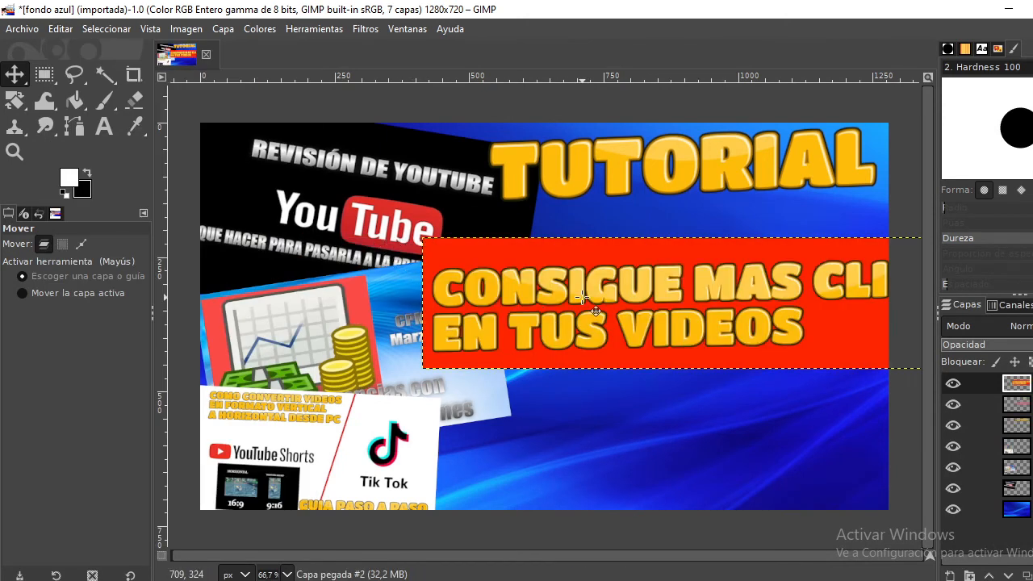
left_click_drag(579, 298, 505, 433)
Scale the CONSIGUE MAS CLICK banner layer down proportionally and move it into the canvas's lower-right area beside the TikTok image
right_click(504, 434)
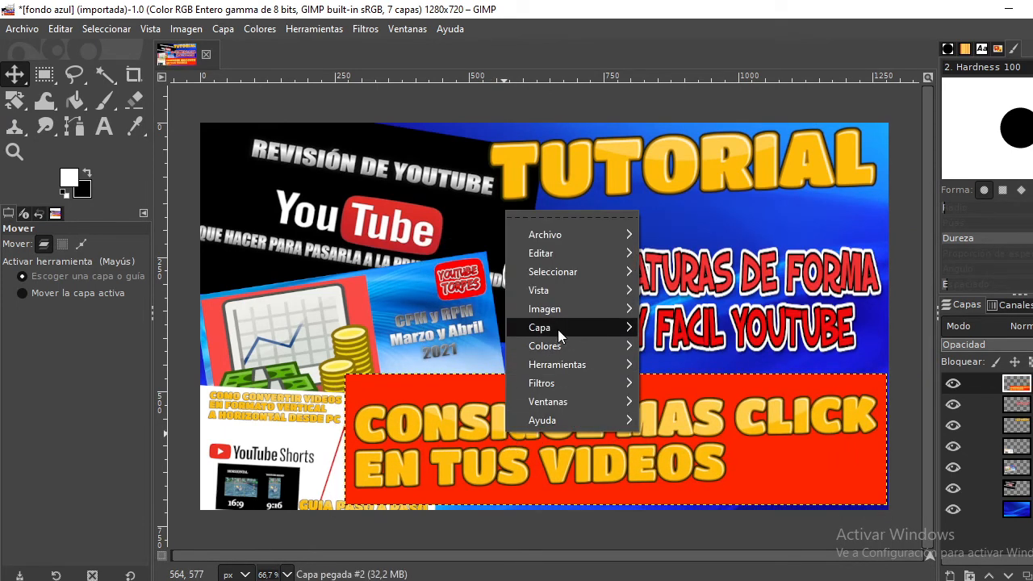
mouse_move(557, 329)
left_click(738, 571)
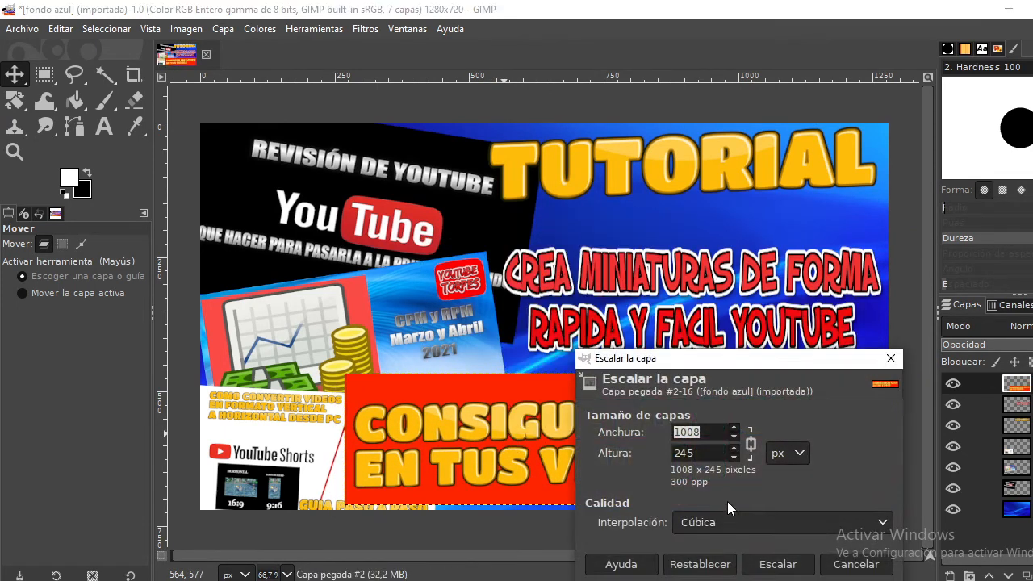
left_click_drag(735, 438, 735, 438)
left_click(771, 565)
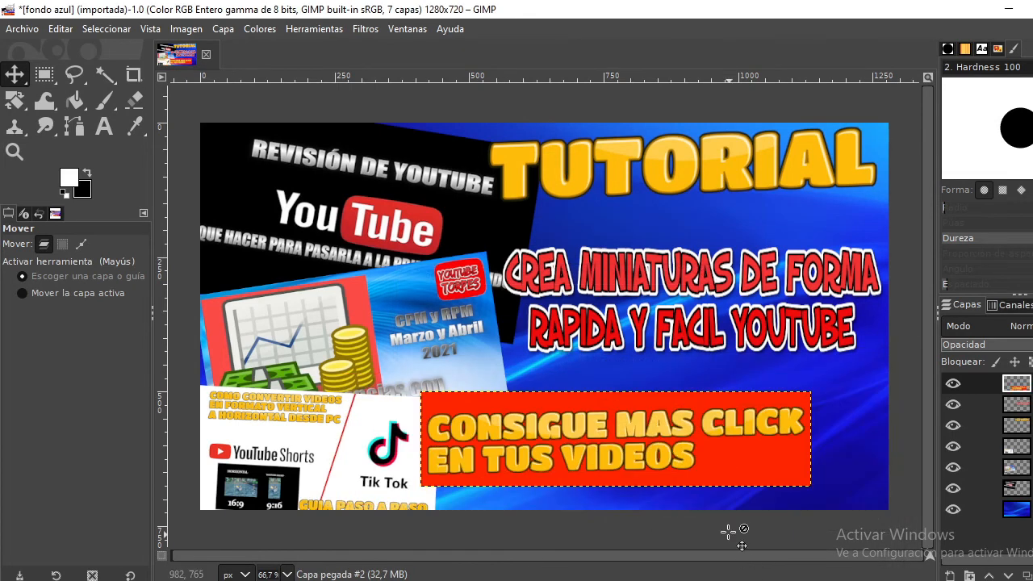
left_click_drag(662, 444, 724, 453)
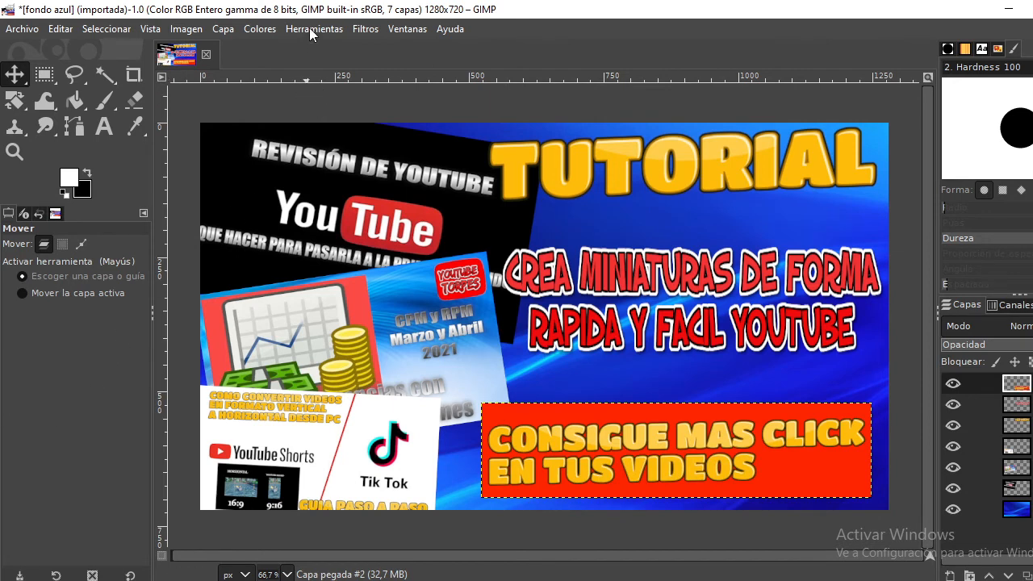
left_click(365, 30)
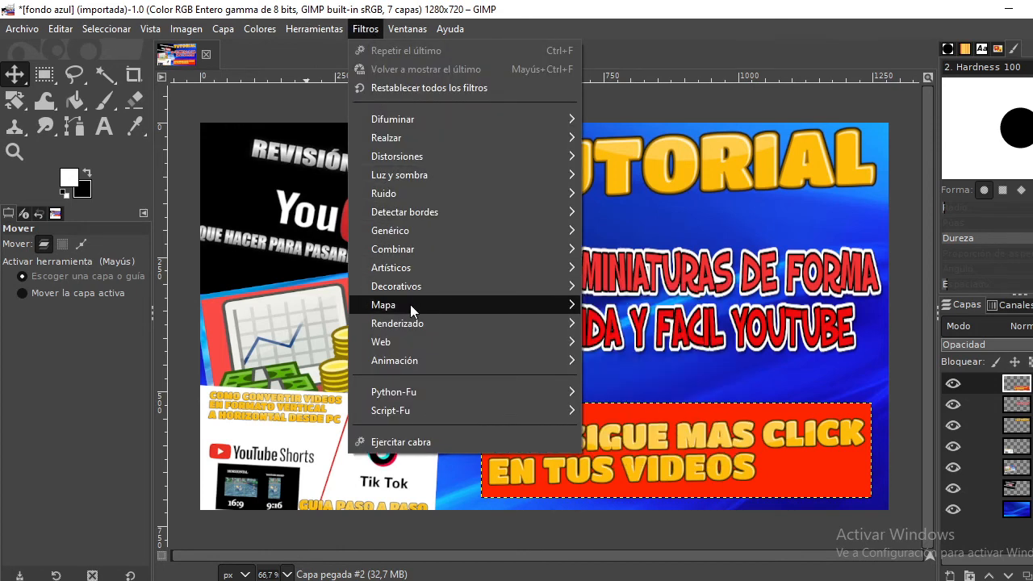
mouse_move(410, 304)
mouse_move(444, 317)
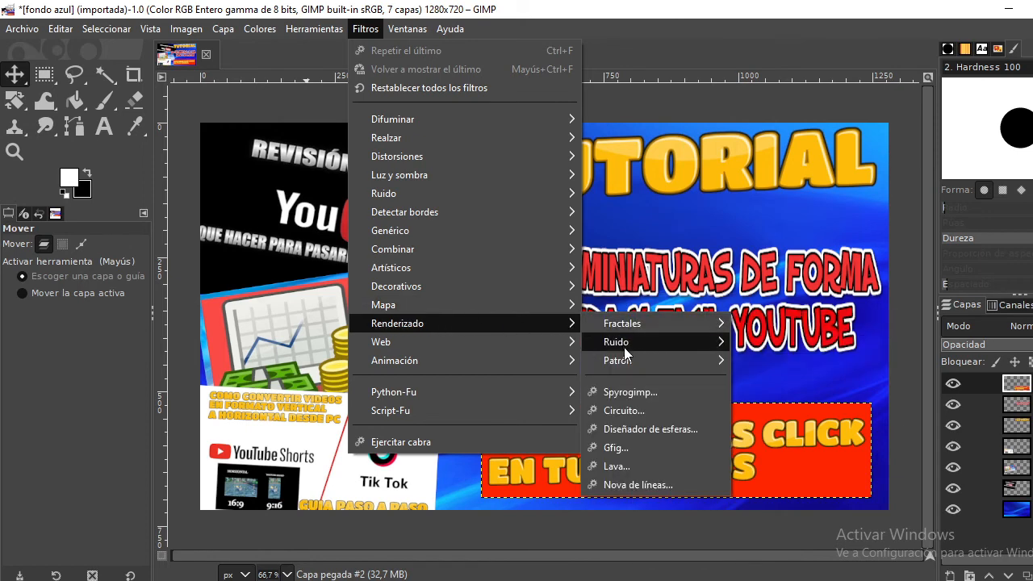
mouse_move(623, 347)
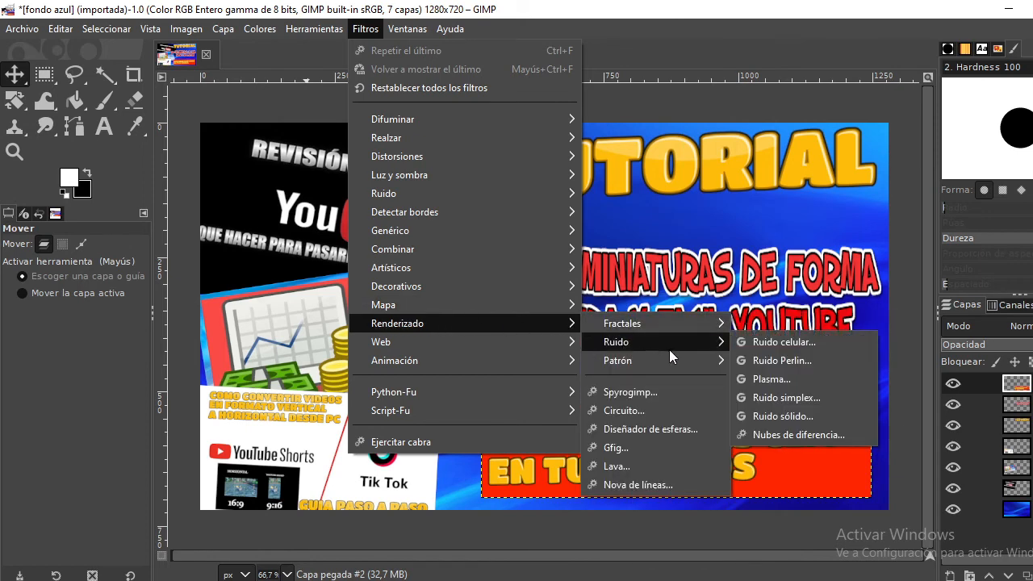
left_click(777, 342)
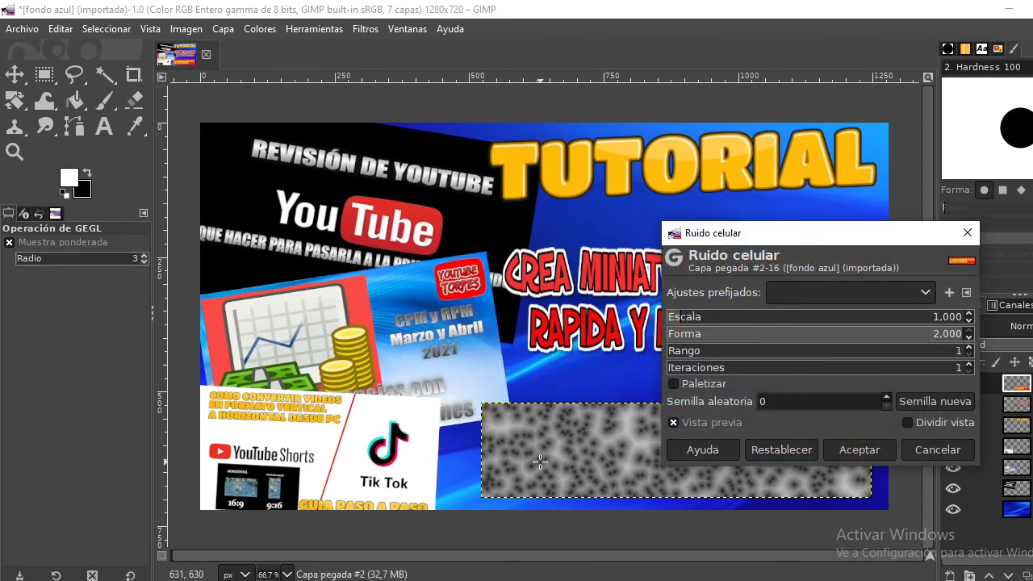
left_click(913, 446)
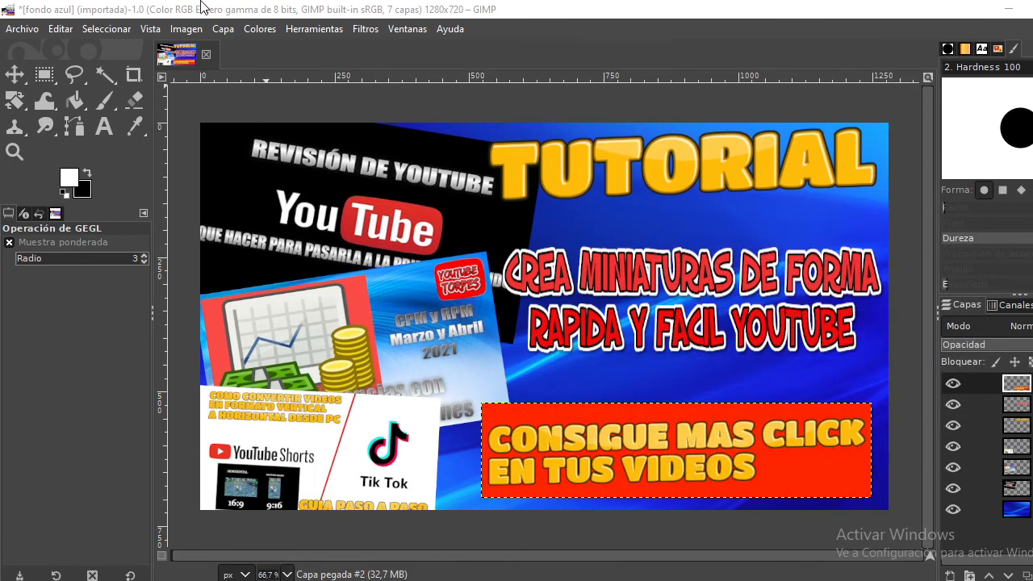
Add a blue border around the whole thumbnail with the Add Border filter, keeping its default settings
left_click(190, 29)
mouse_move(307, 32)
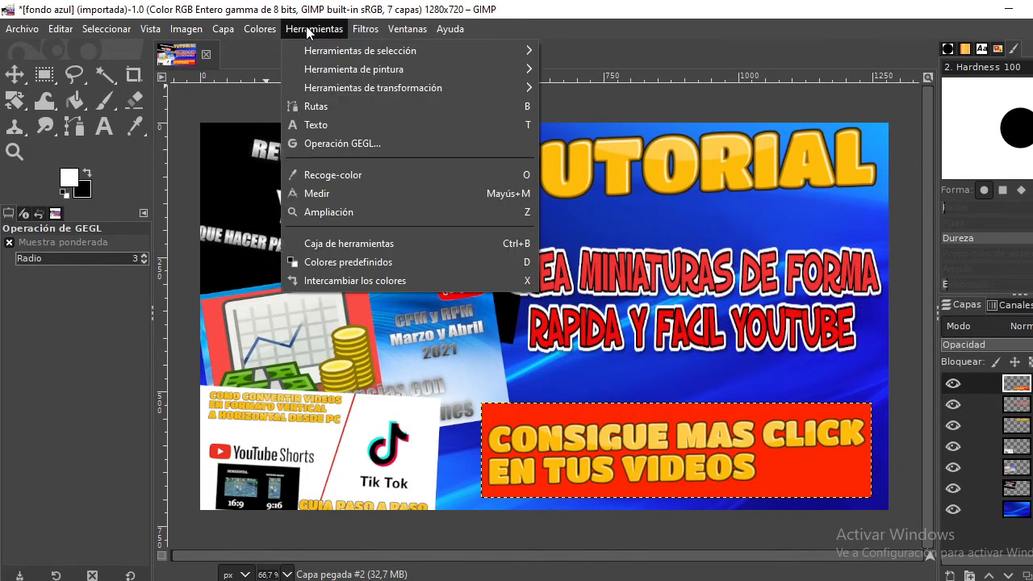
left_click(356, 32)
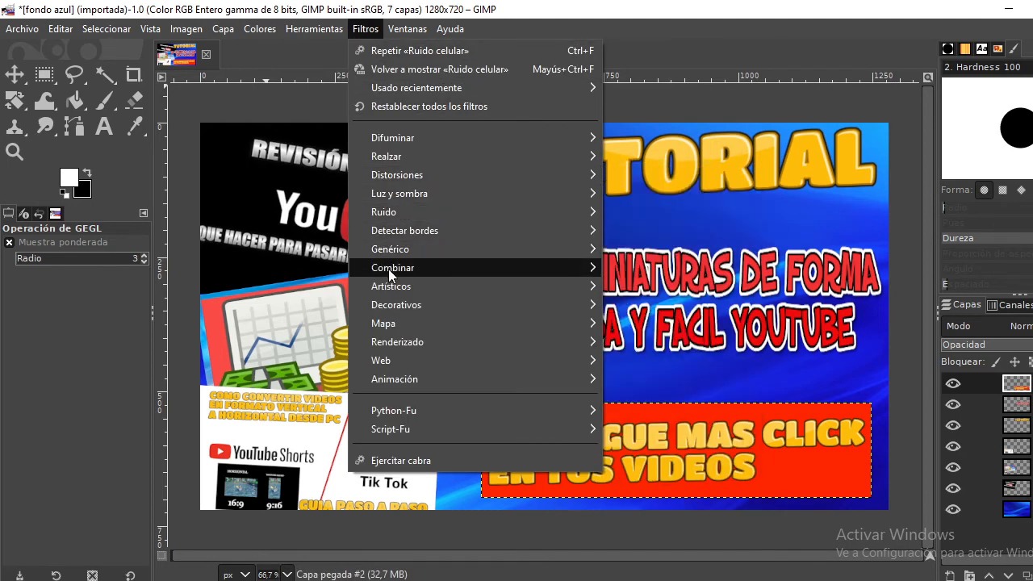
mouse_move(403, 343)
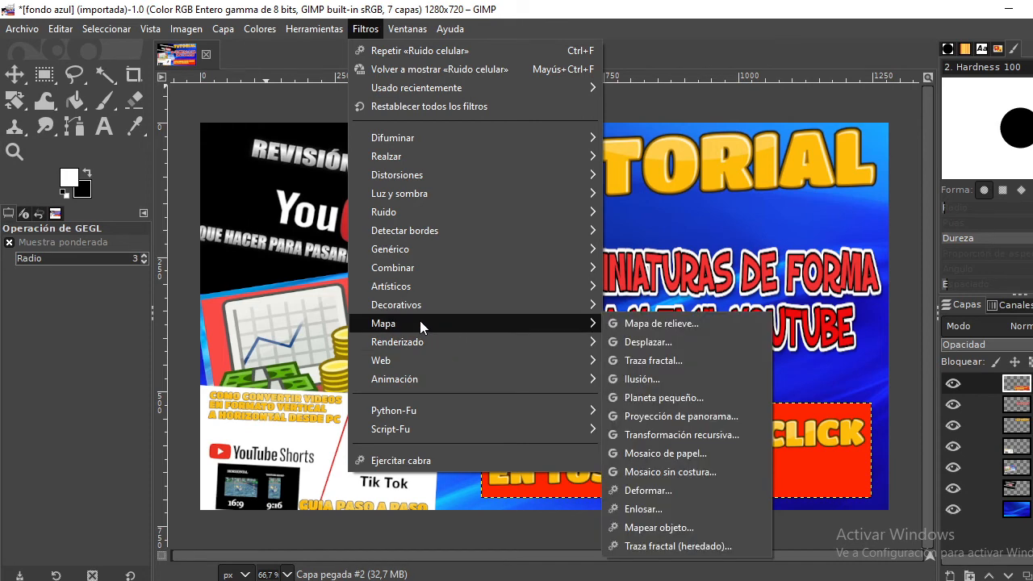
mouse_move(426, 305)
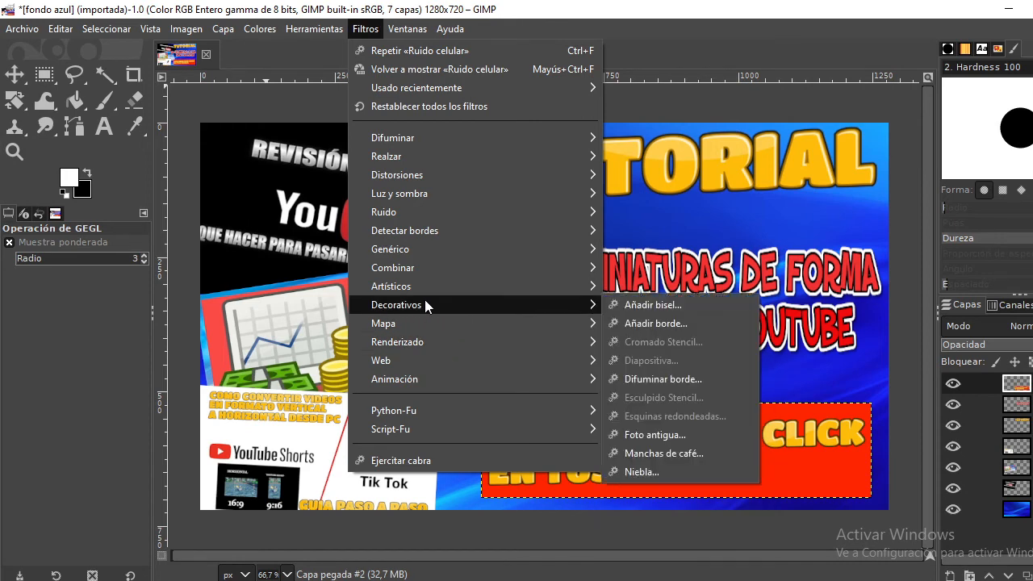
left_click(661, 323)
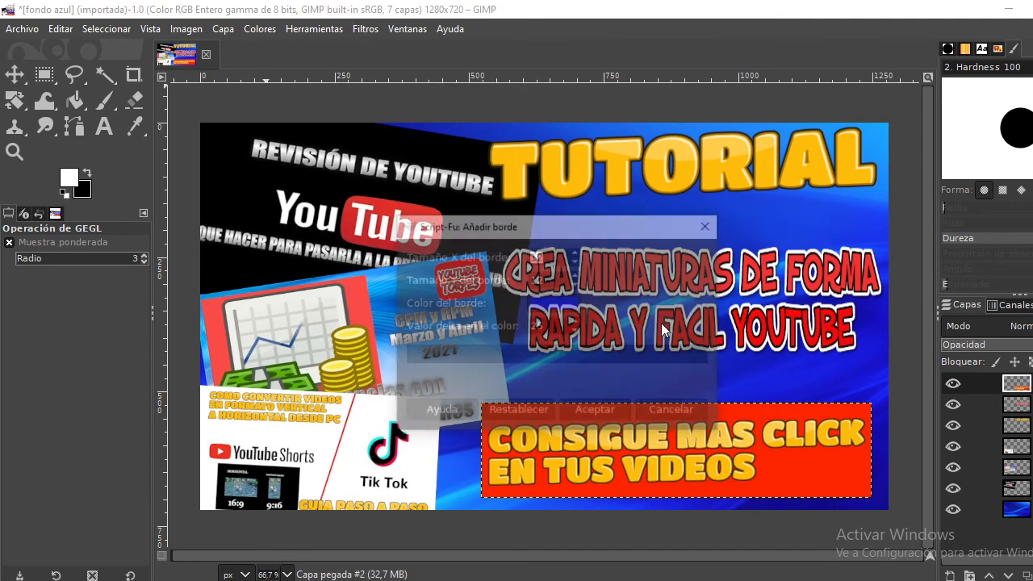
left_click(603, 410)
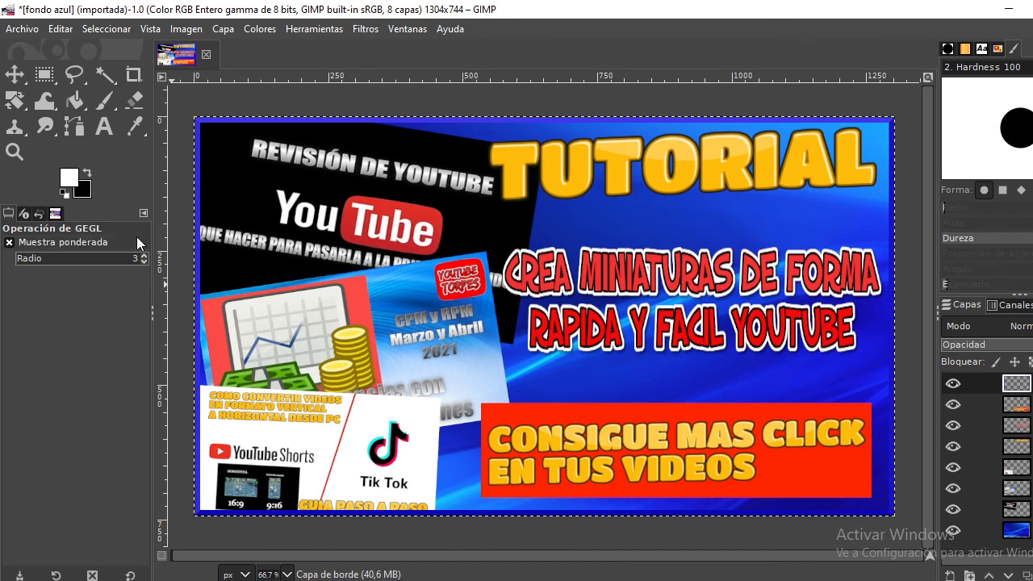
Export the thumbnail as TUTORIAL MINIATURAS YOUTUBE.png to the miniatura folder with the default PNG options
left_click(28, 29)
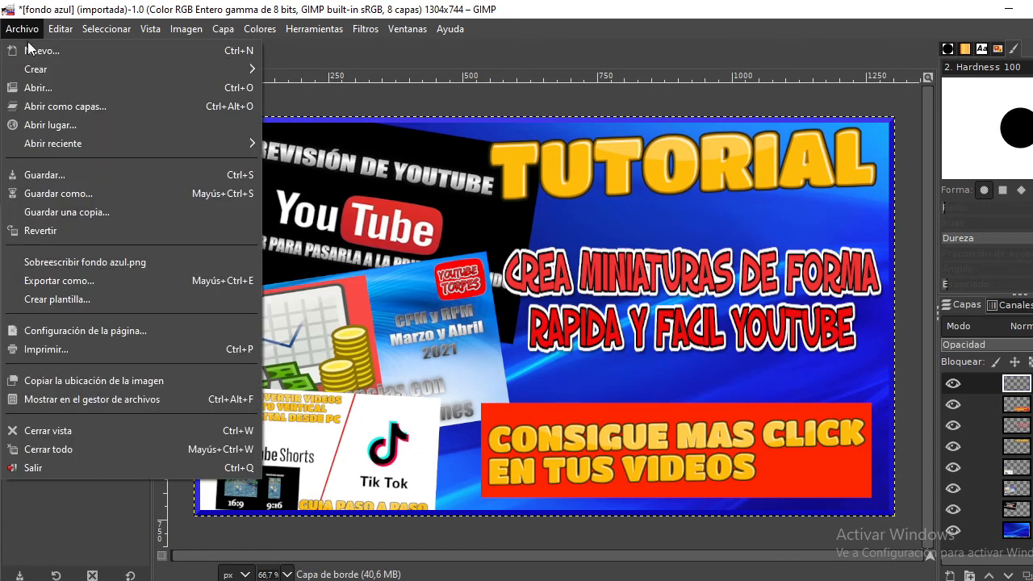
left_click(71, 283)
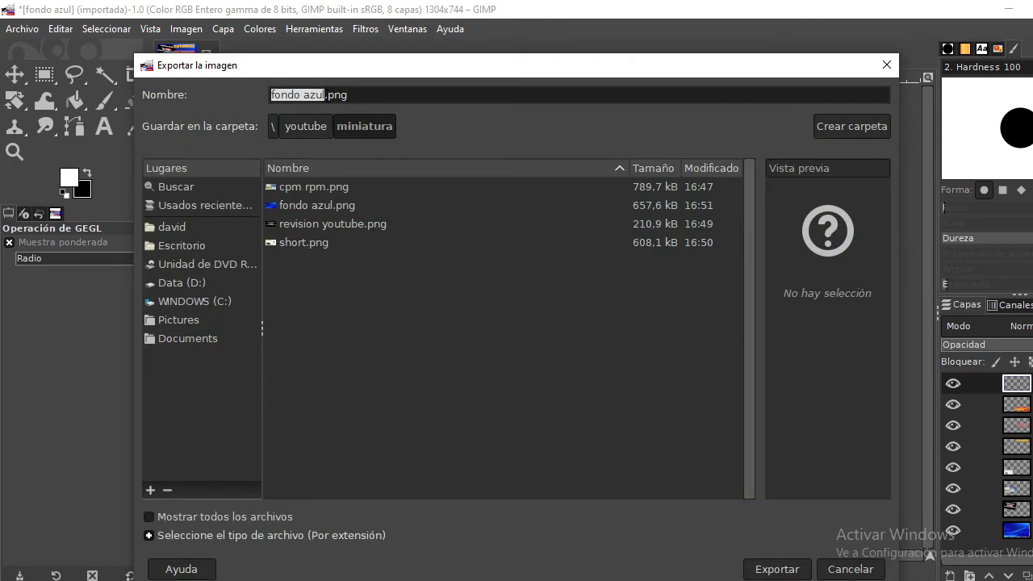
left_click_drag(325, 95, 254, 87)
type("TU")
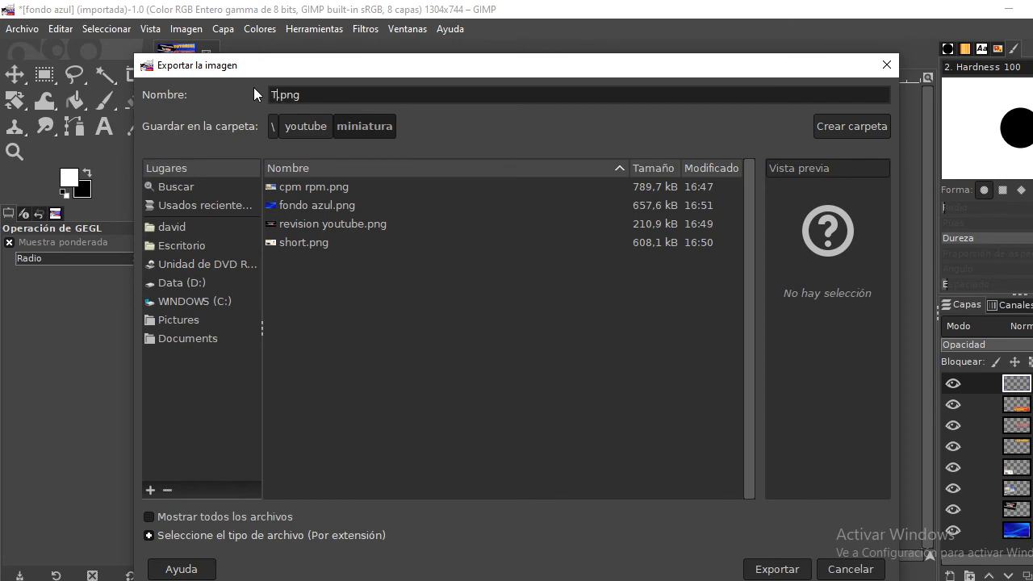
type("TORIAL MINIATURAS YOUTUBE")
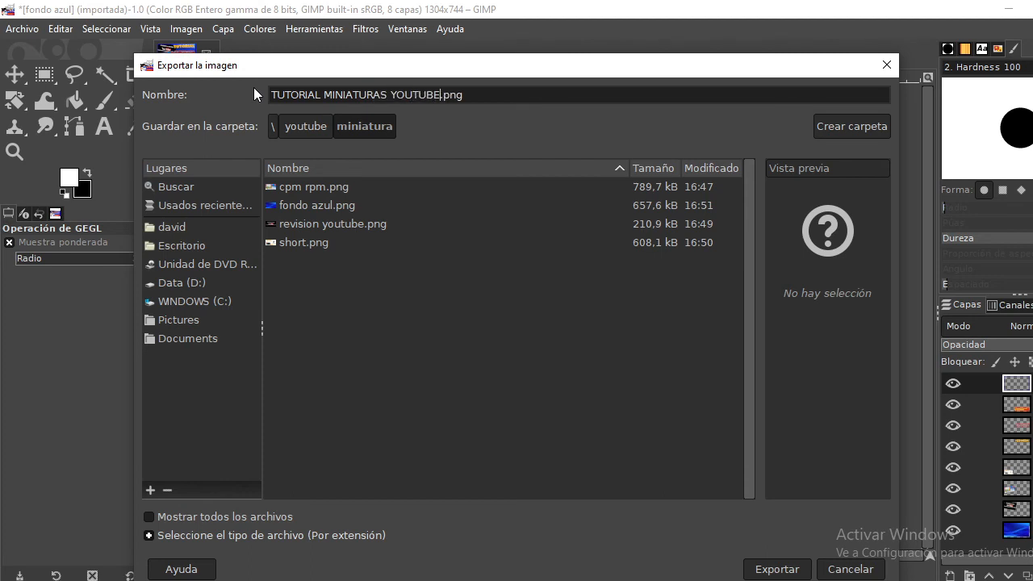
left_click(776, 569)
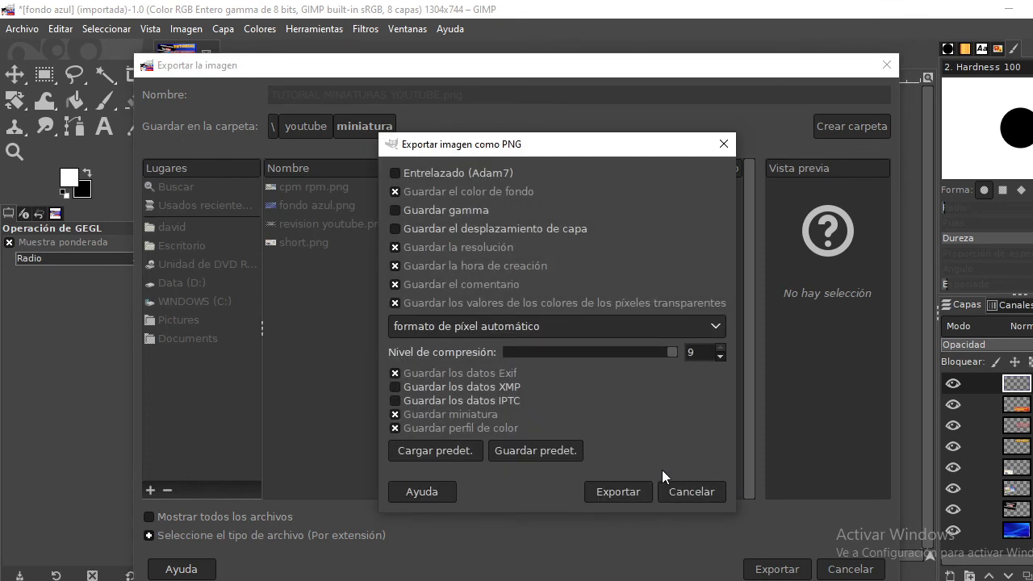
left_click(637, 492)
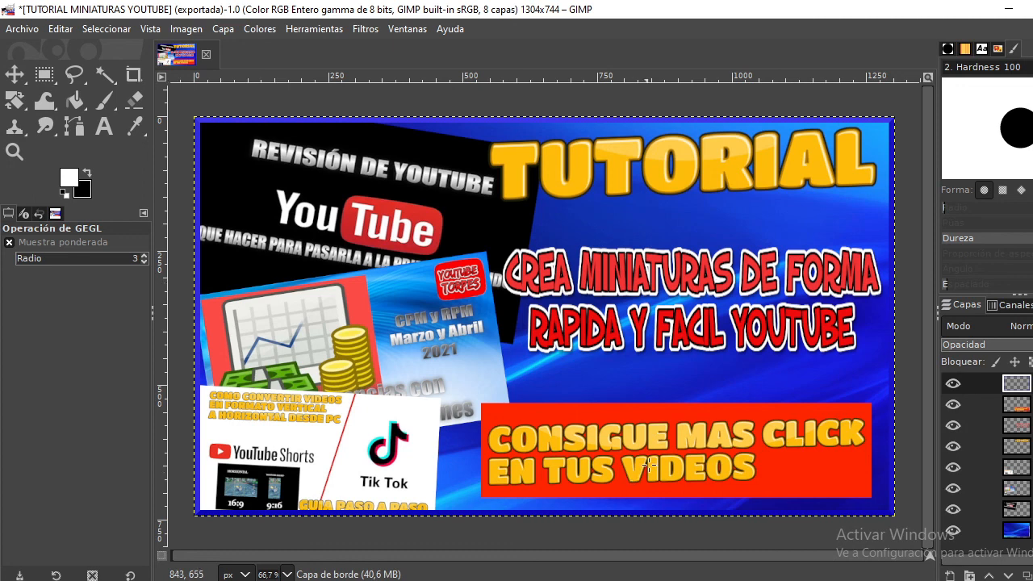
mouse_move(653, 580)
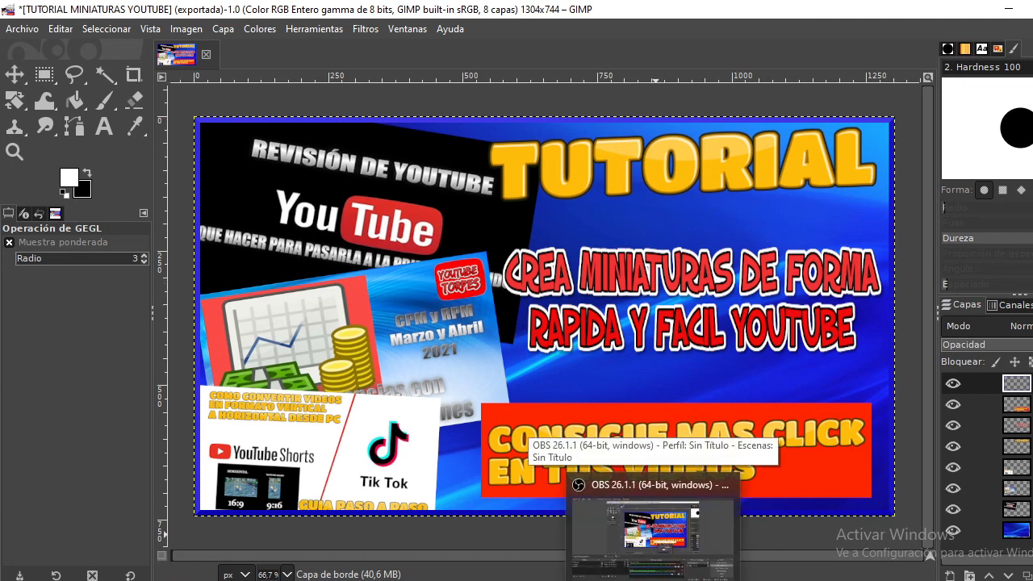